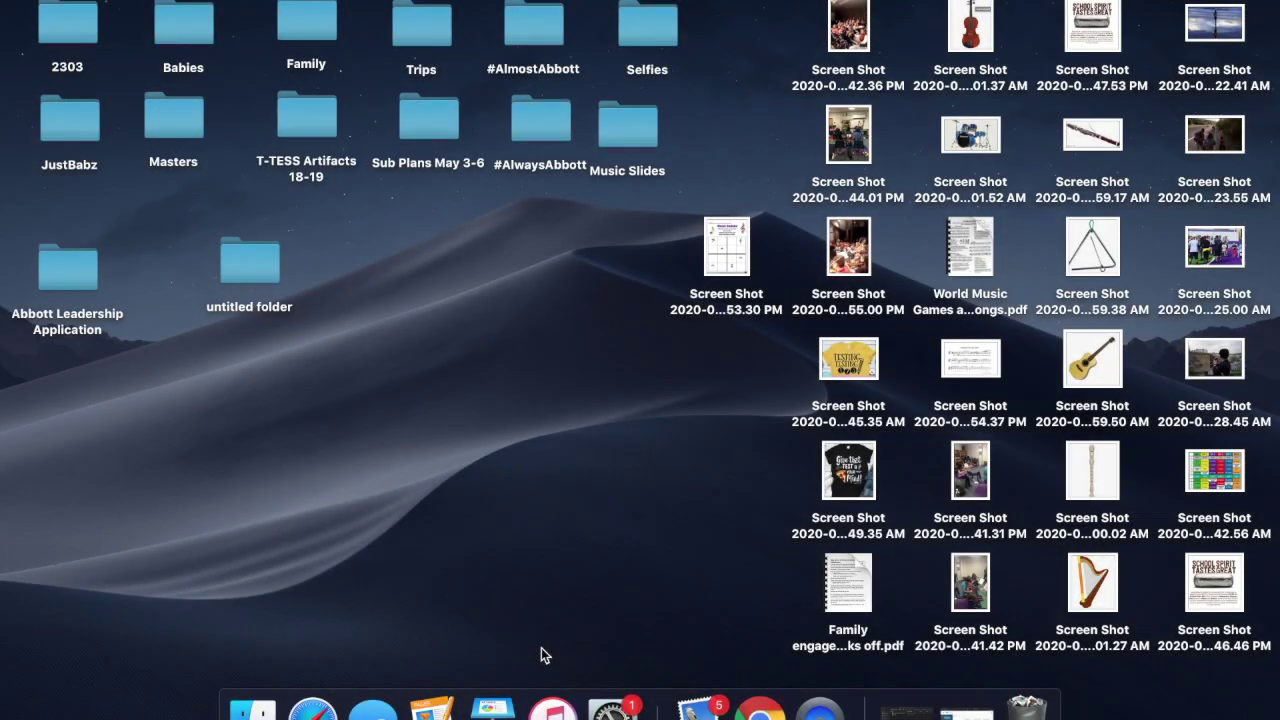
Step: In Safari, search Google for 'nearpod' and open the Nearpod: Student Engagement Platform result
click(318, 710)
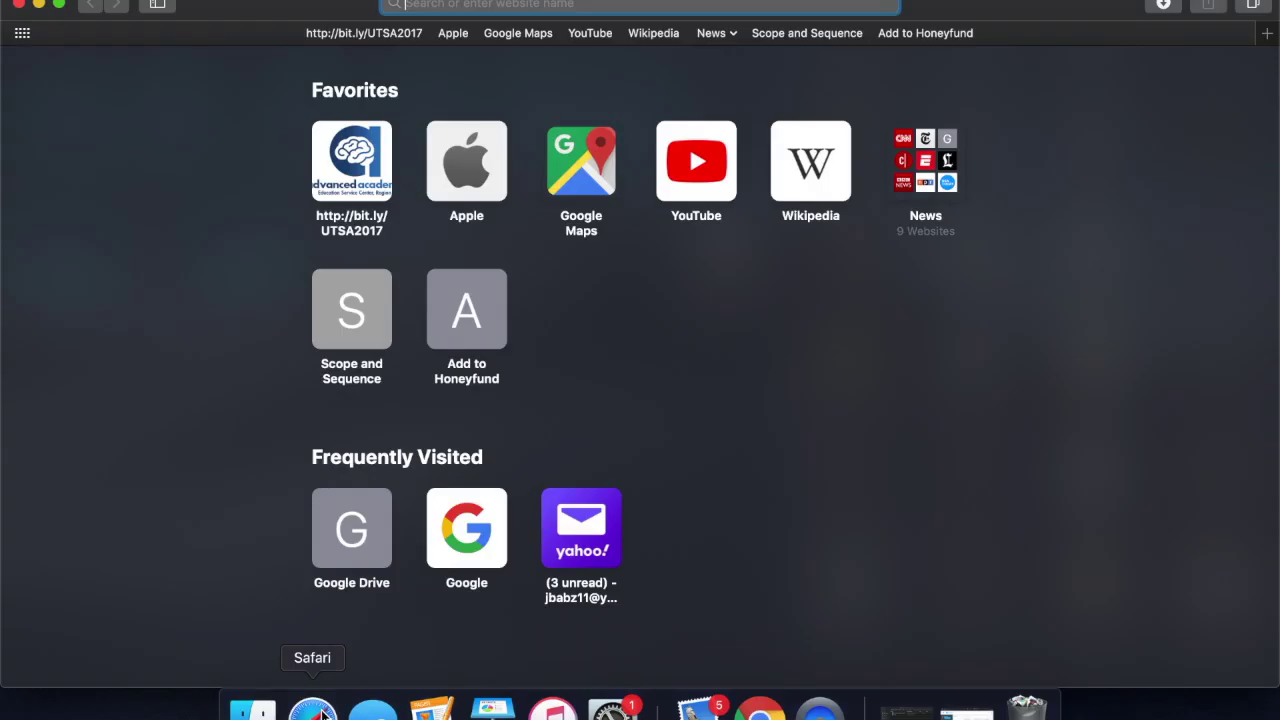
text(google.com)
key(Return)
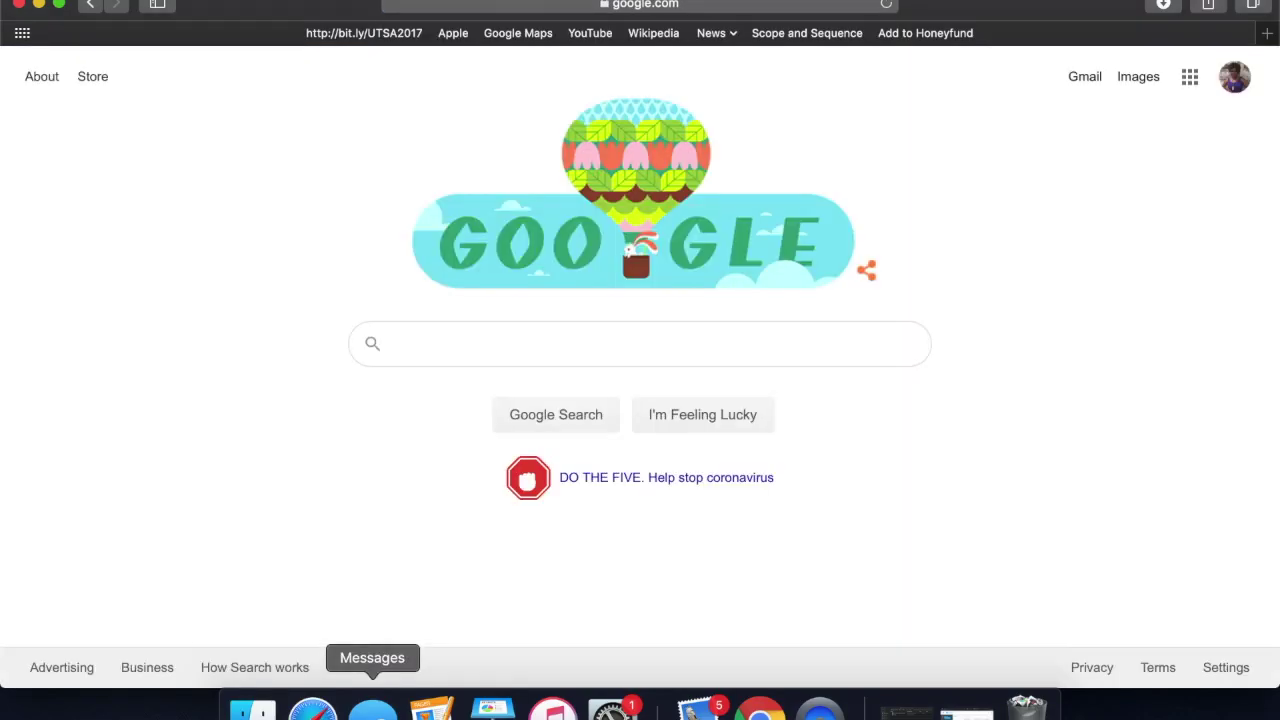
text(nearpod)
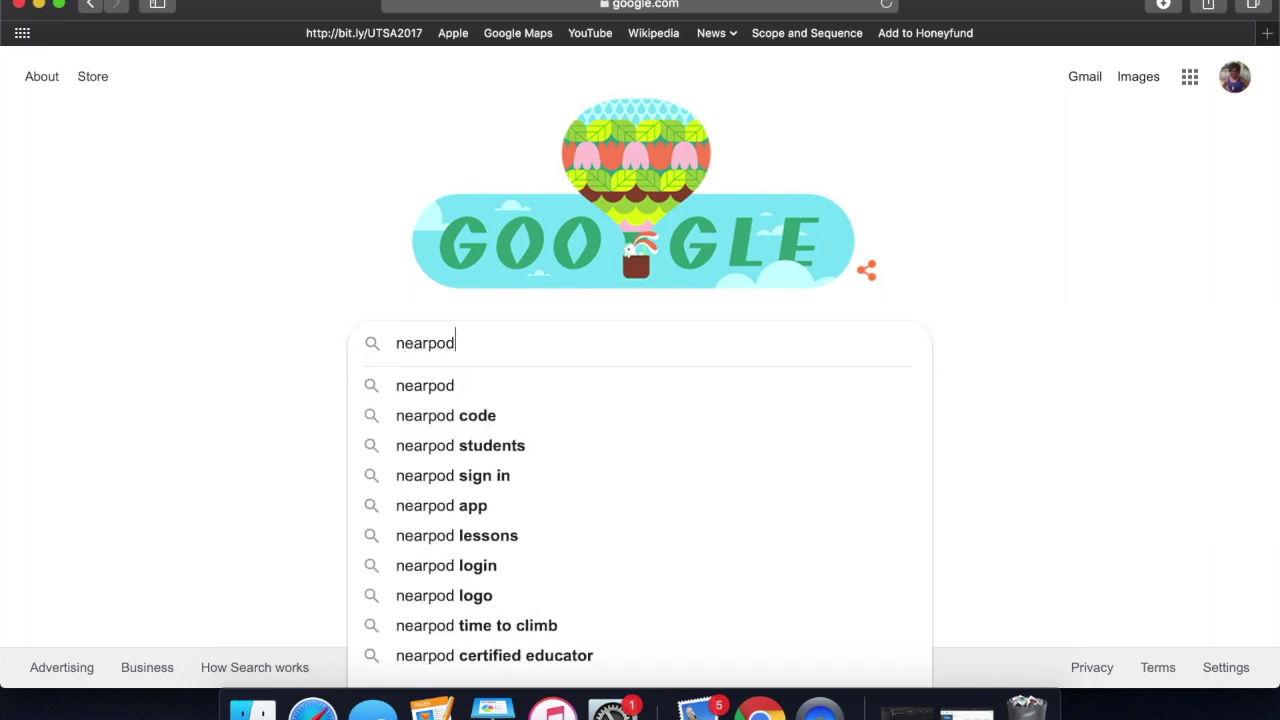
click(433, 400)
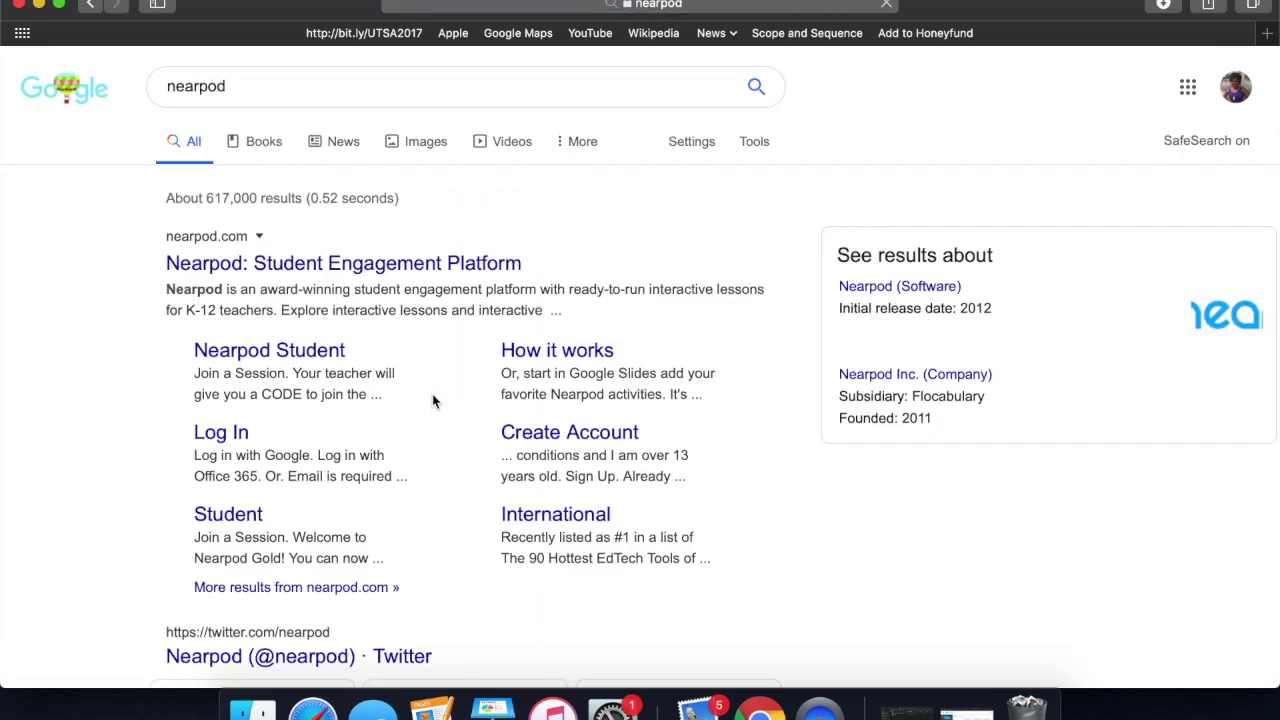
click(395, 268)
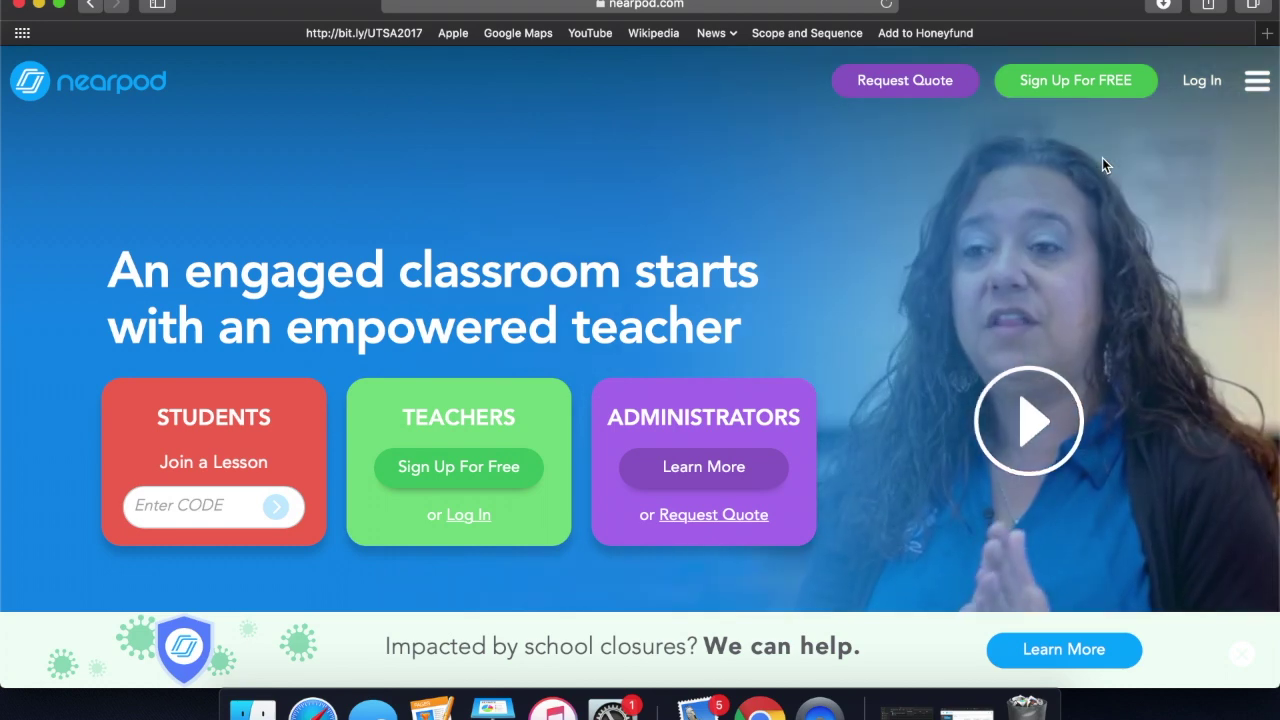
Step: From Log In, join the lesson with the student join code and enter a nickname
click(1201, 90)
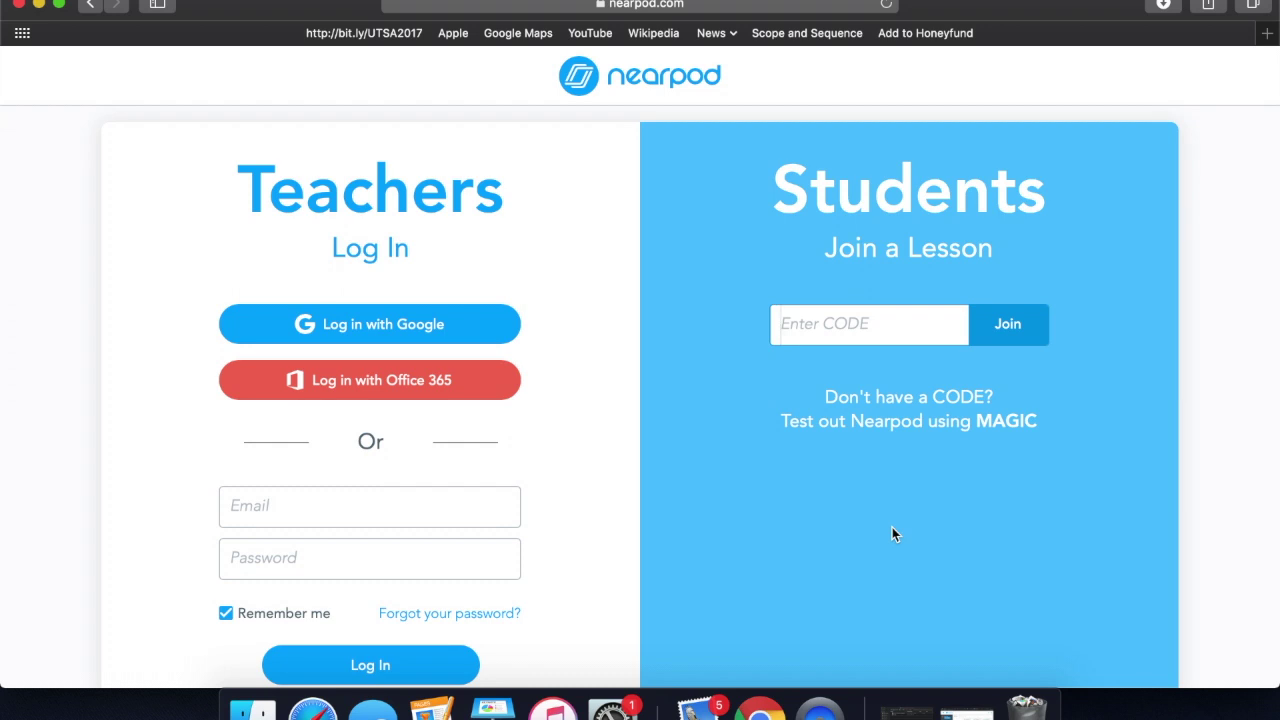
text(FXEPQ)
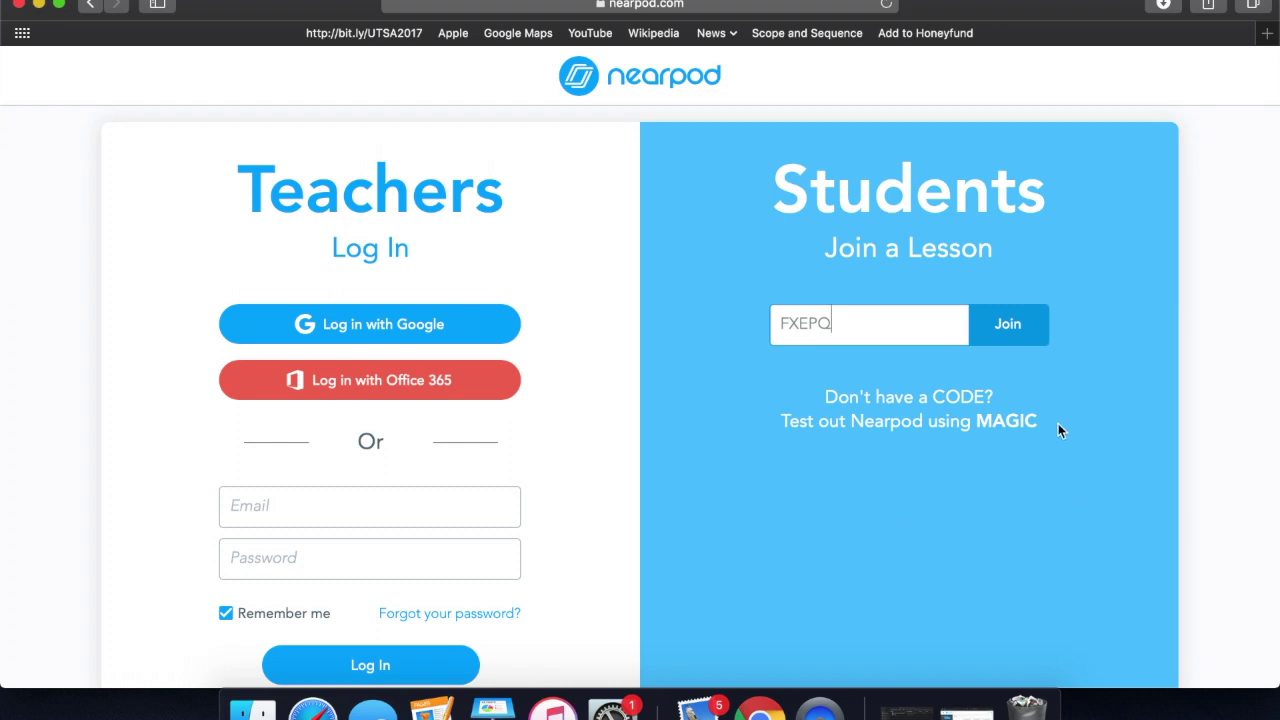
click(1016, 325)
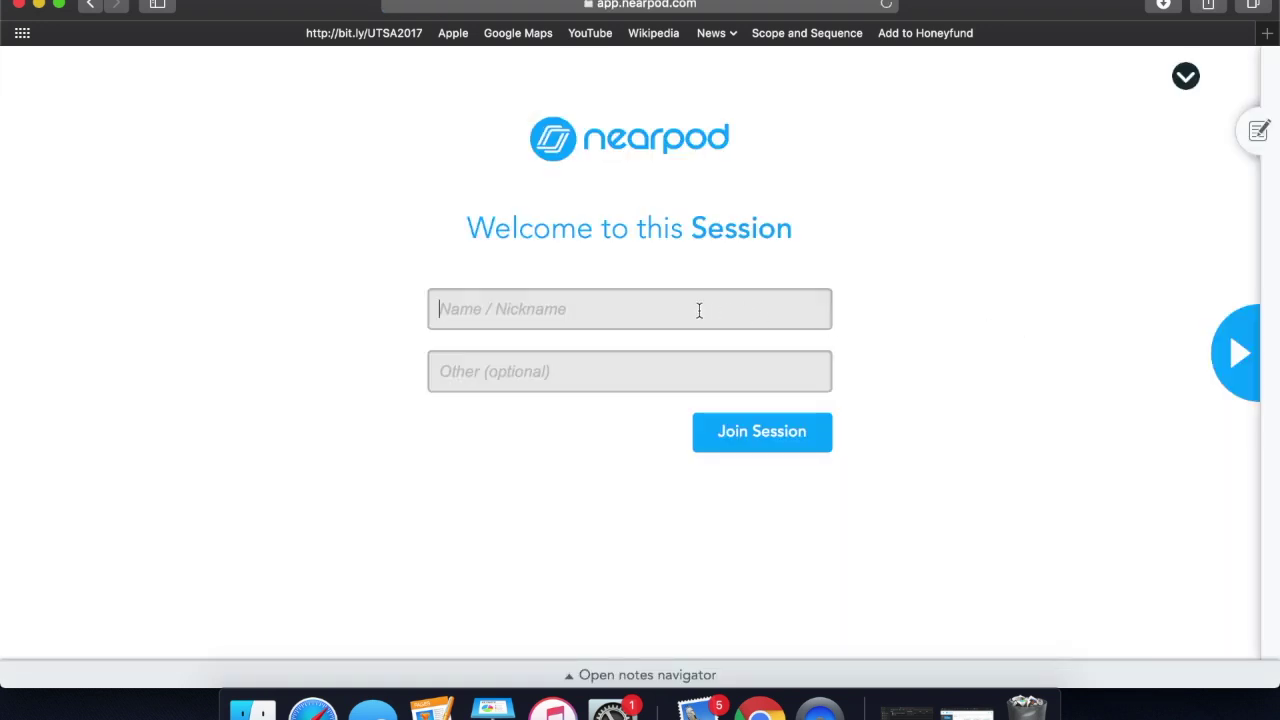
text(Mrs. Abbott)
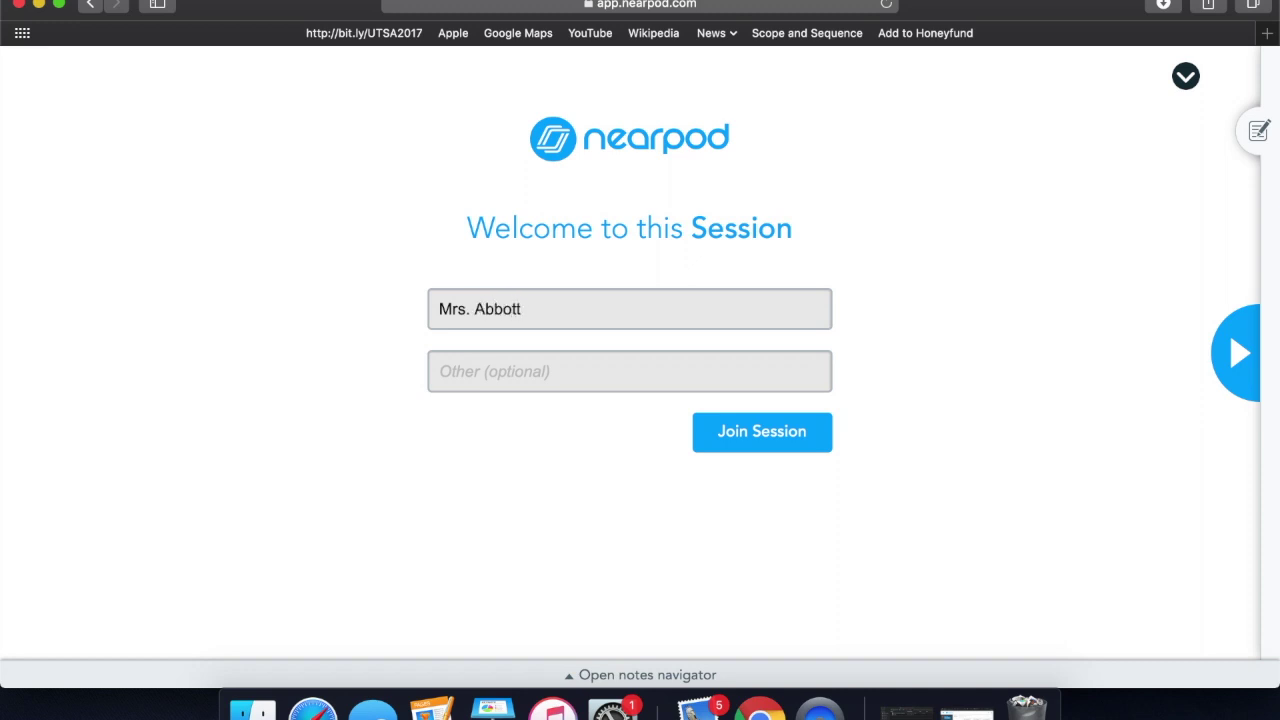
Step: Enter the session, advance four slides past Strings to the Brass video, and open Notes
click(794, 436)
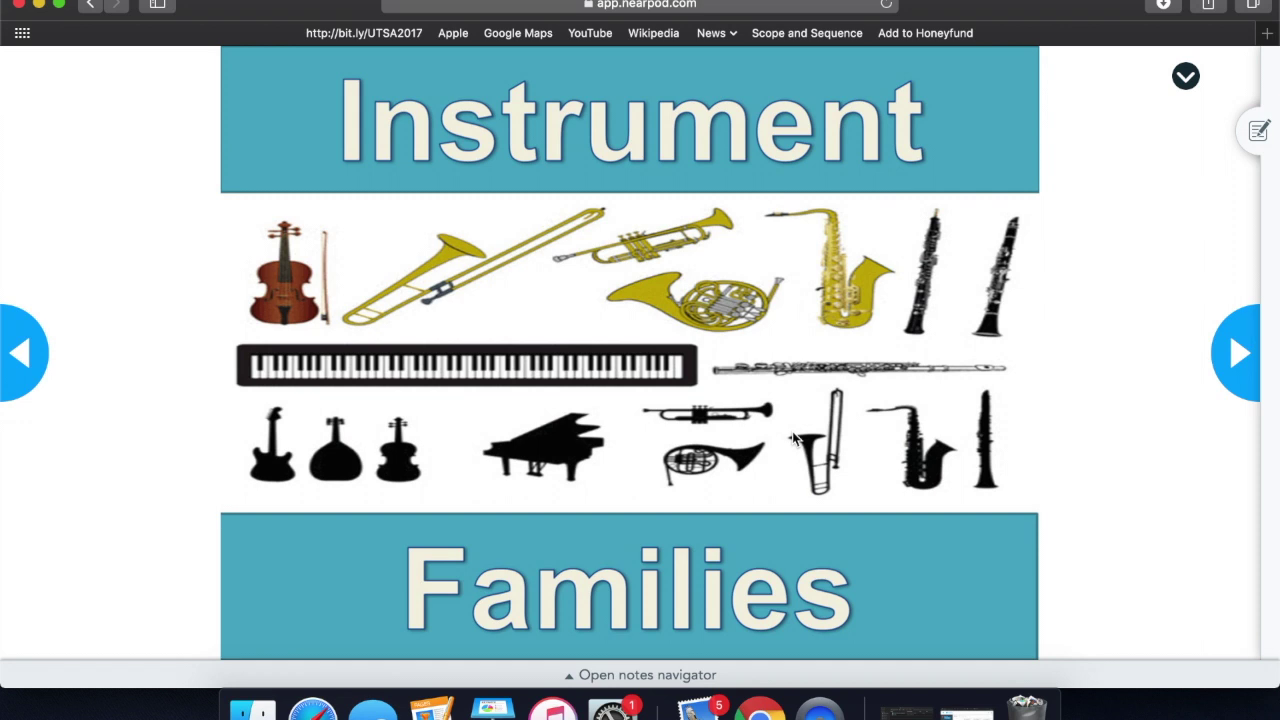
click(1222, 347)
click(1222, 347)
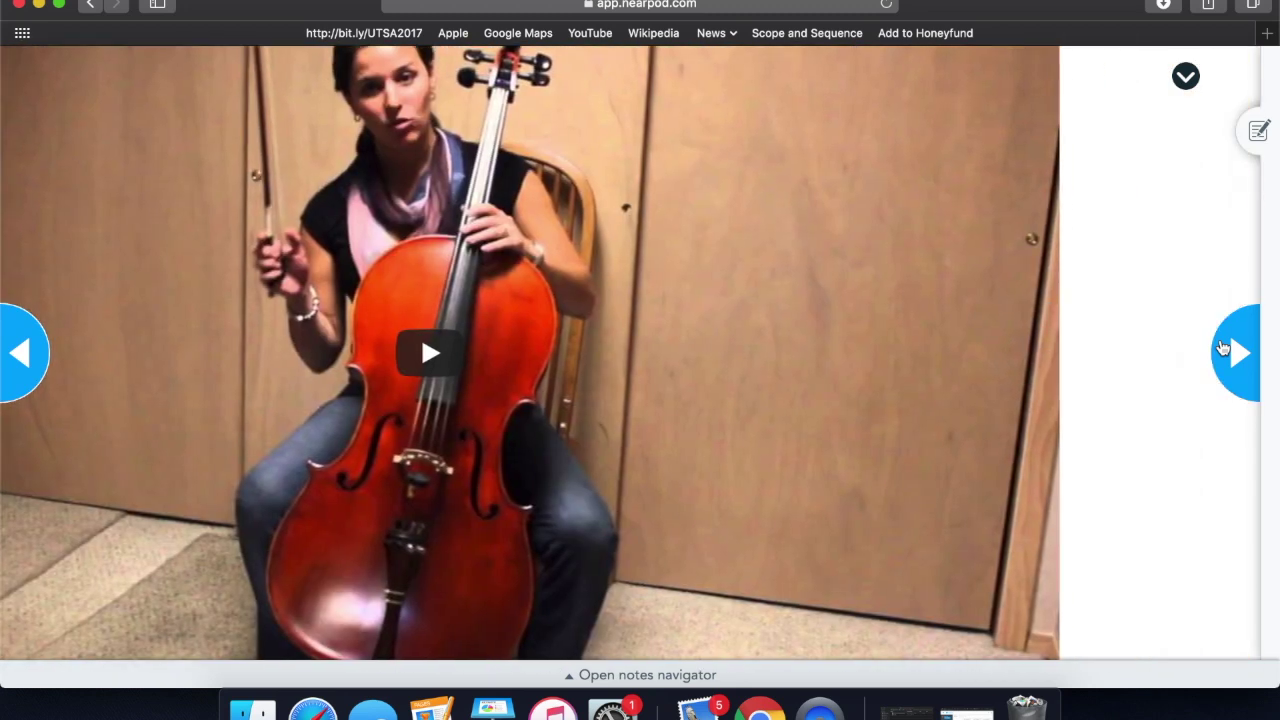
click(1222, 347)
click(1222, 347)
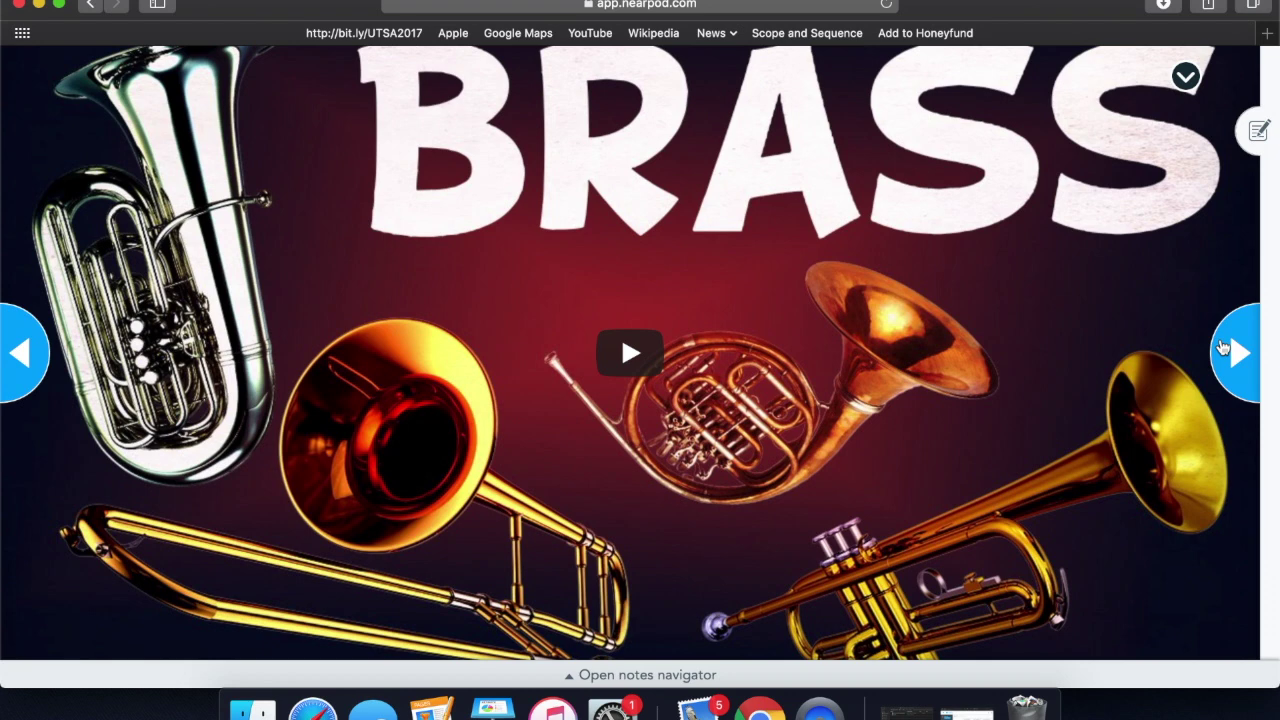
click(1264, 132)
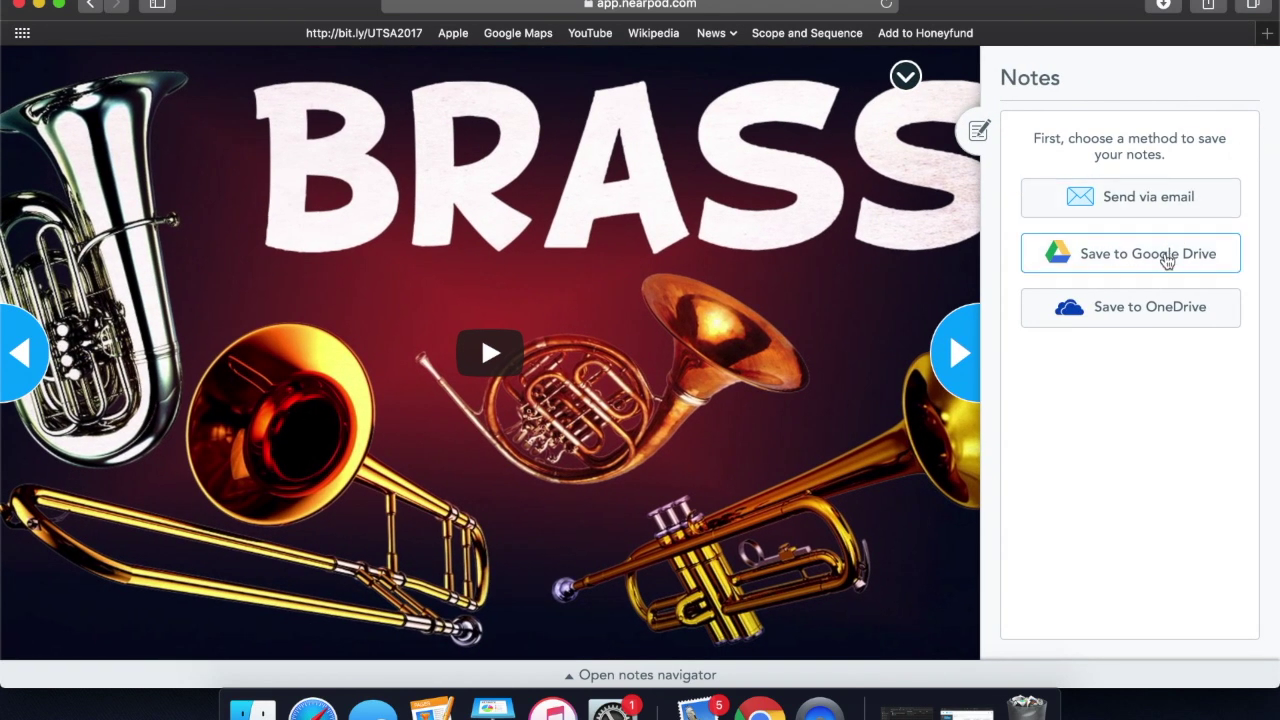
Step: Connect note saving to Google Drive, choosing the Google account and allowing access
click(1166, 261)
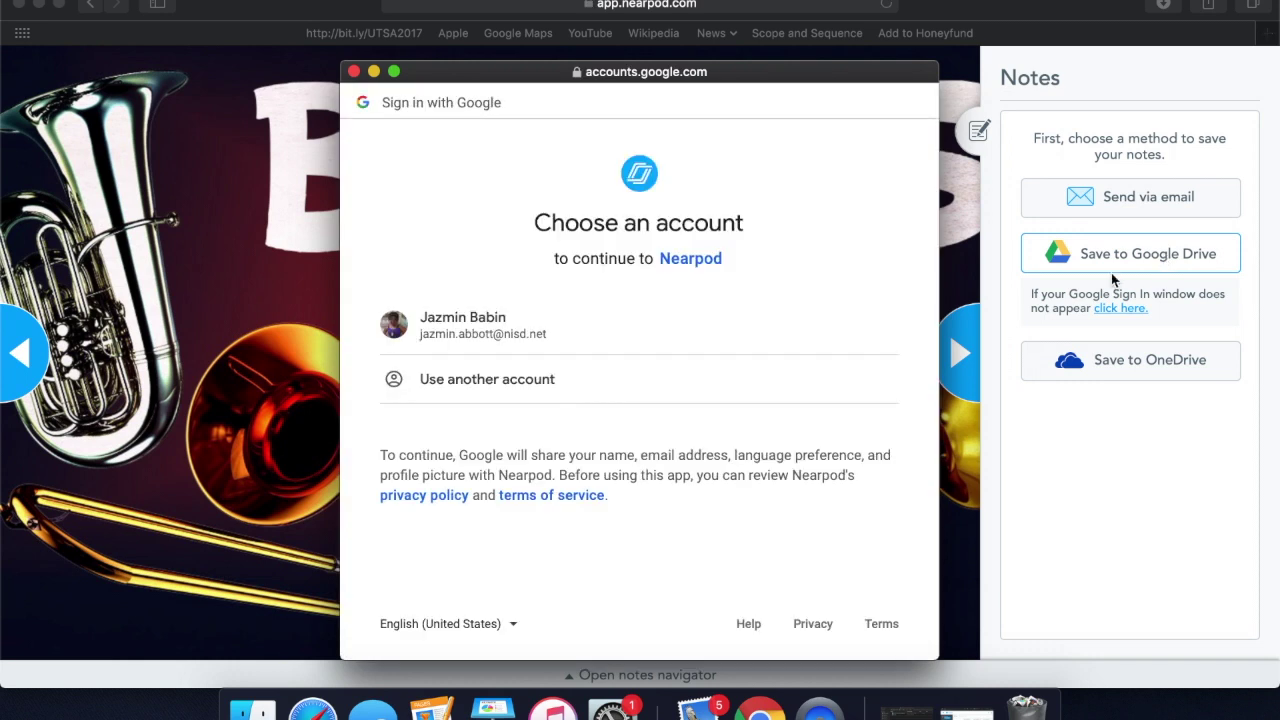
click(639, 341)
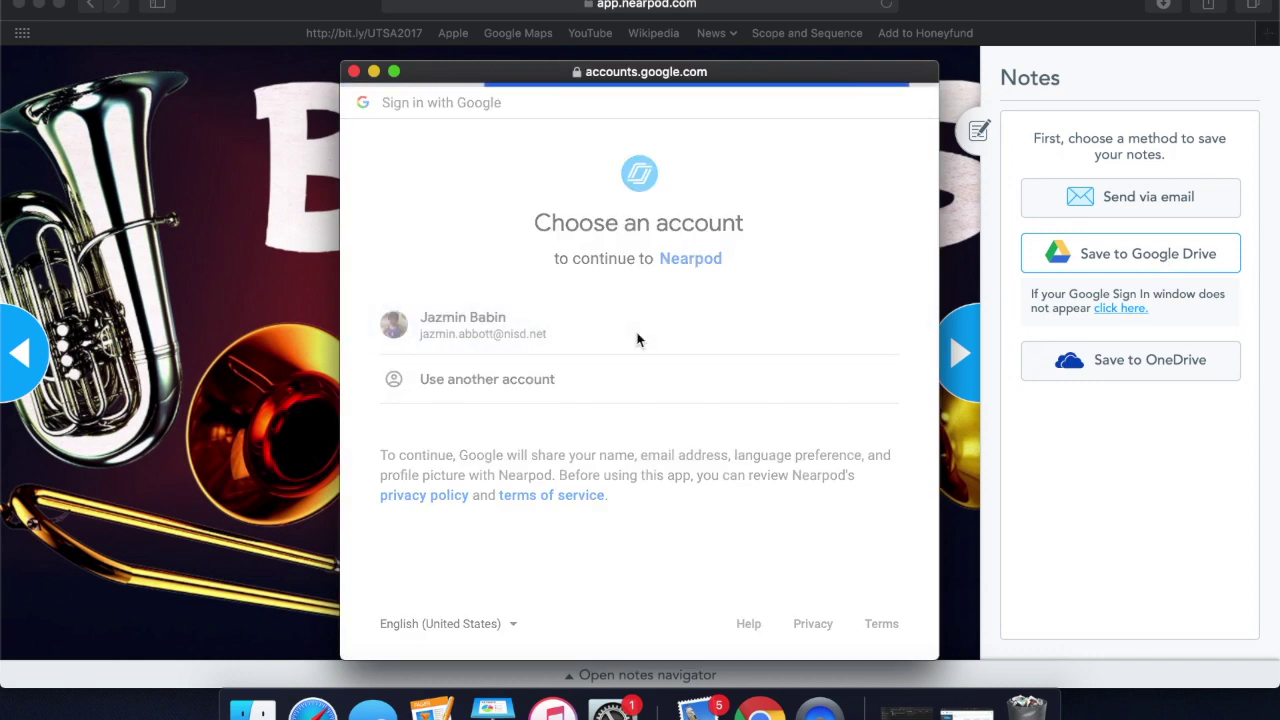
click(855, 612)
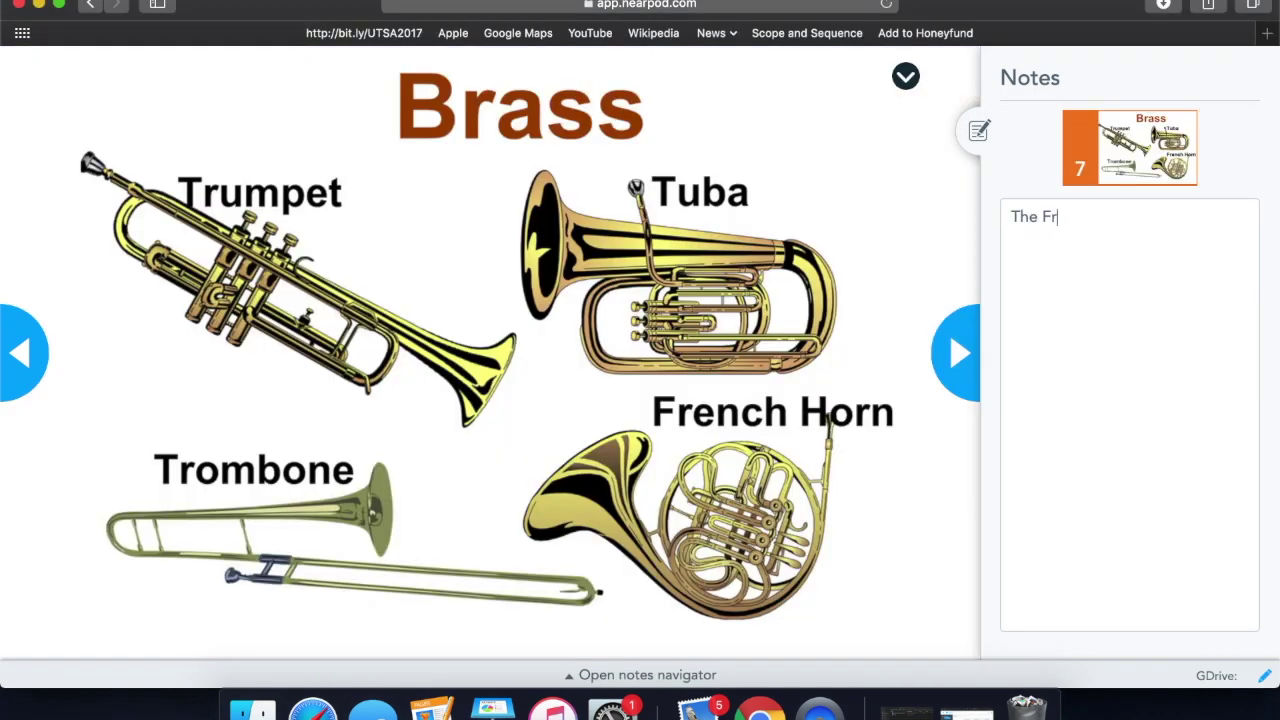
Step: Type the note 'The French Horn is the curved instrument in the brass family.'
text(ench Horn is the curved)
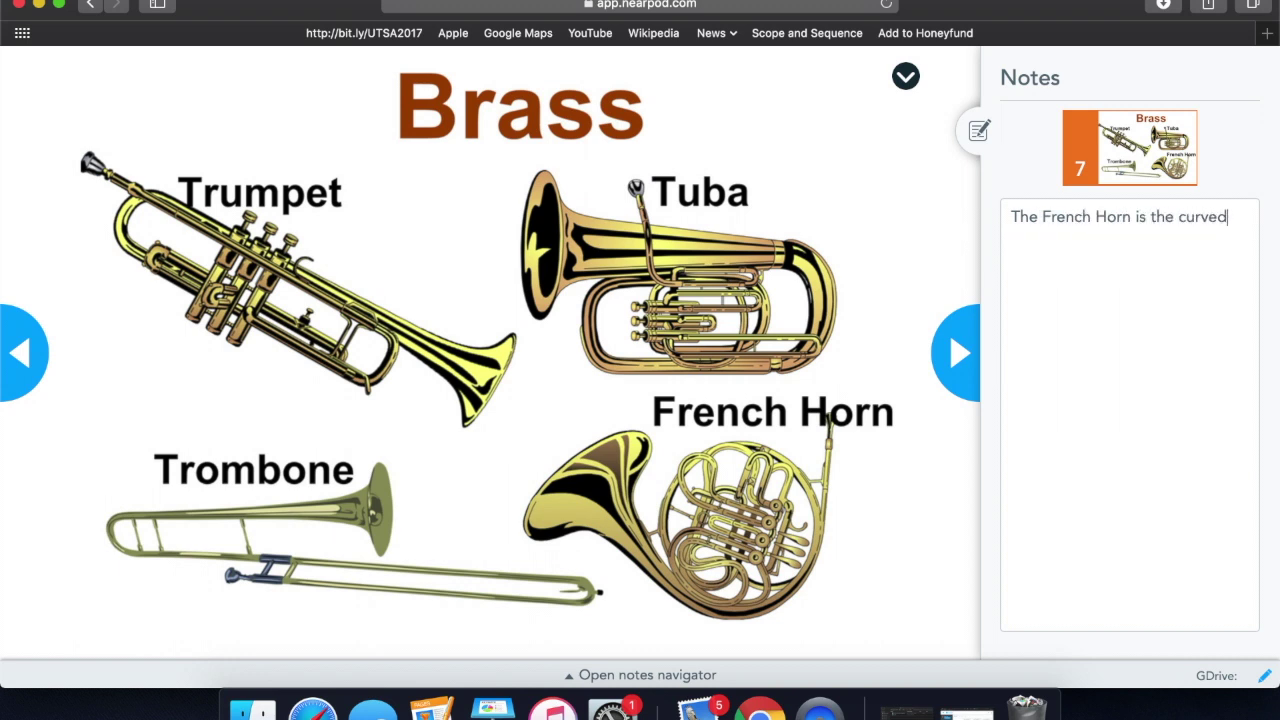
text(strument in the brass family.)
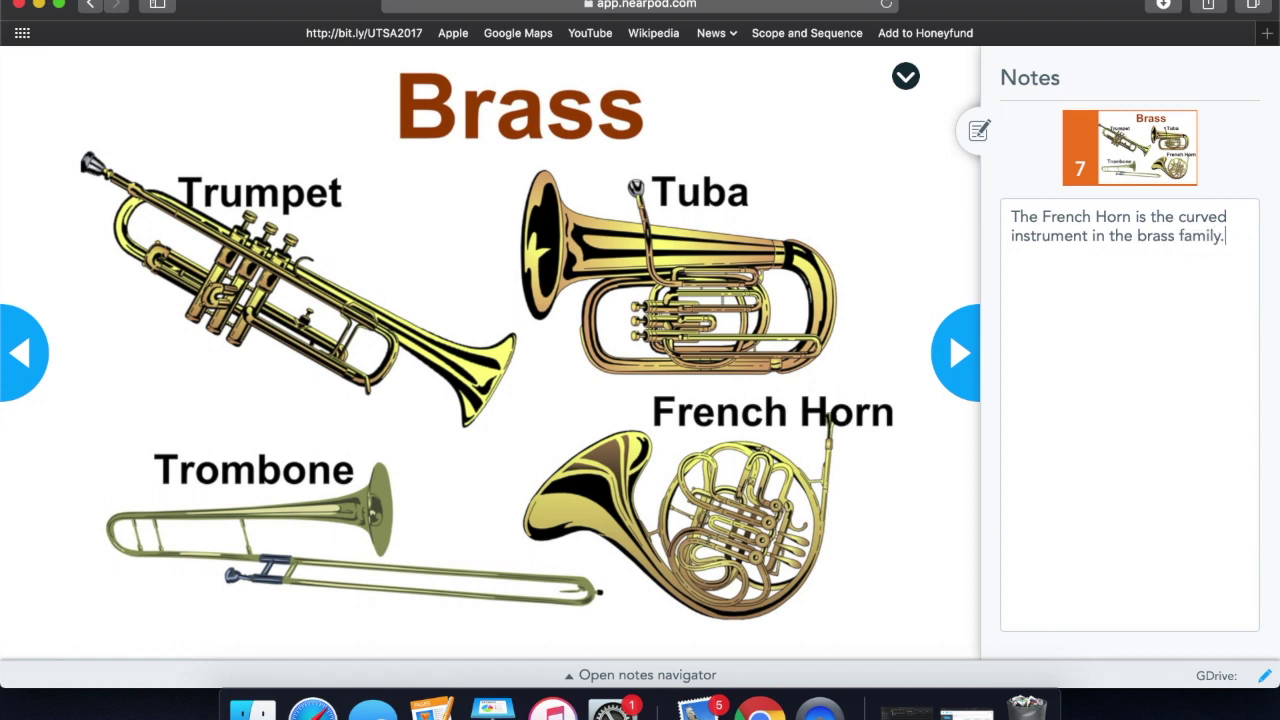
click(1264, 678)
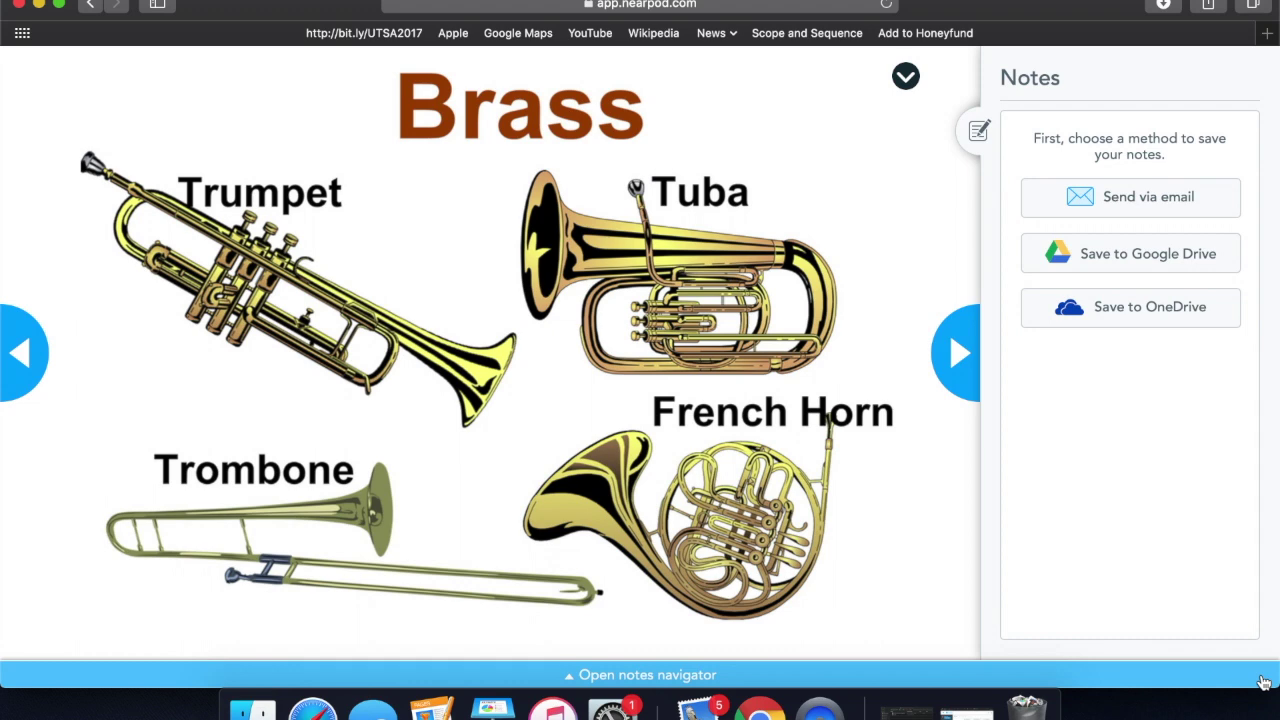
Step: Show the slide thumbnails and advance five slides past Woodwind and Percussion to slide 12
click(1264, 680)
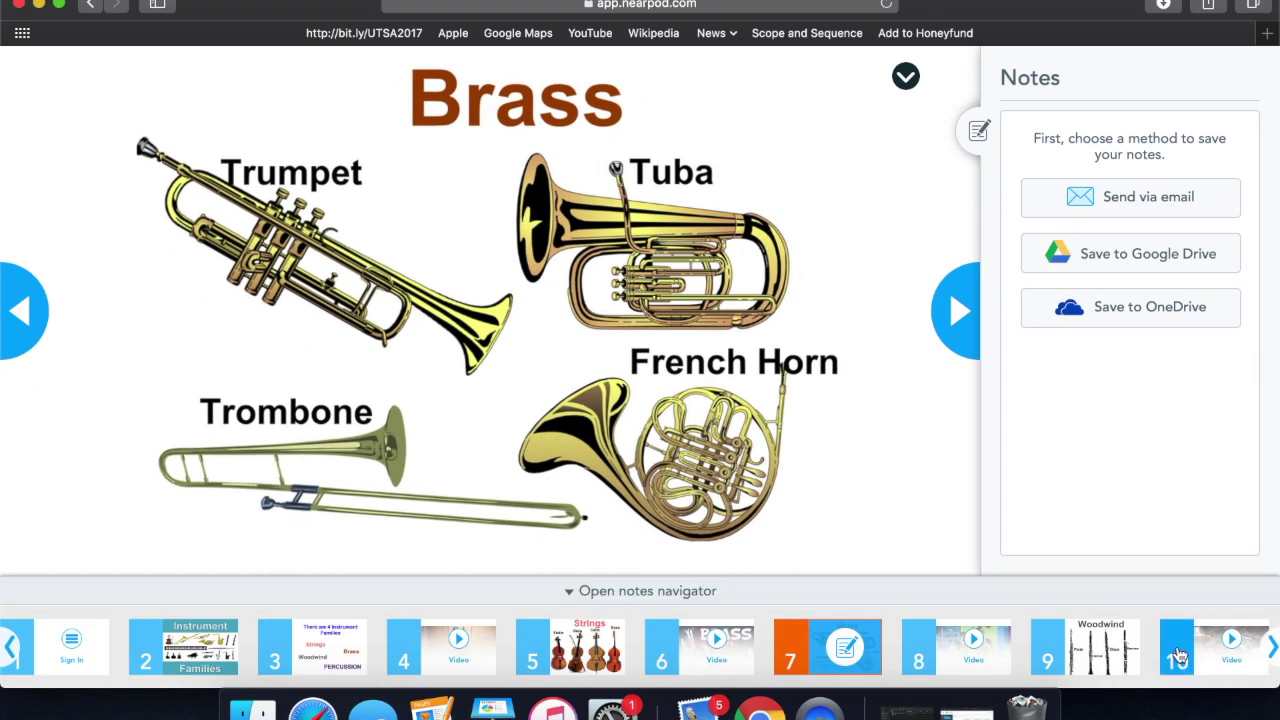
click(965, 343)
click(965, 343)
click(965, 343)
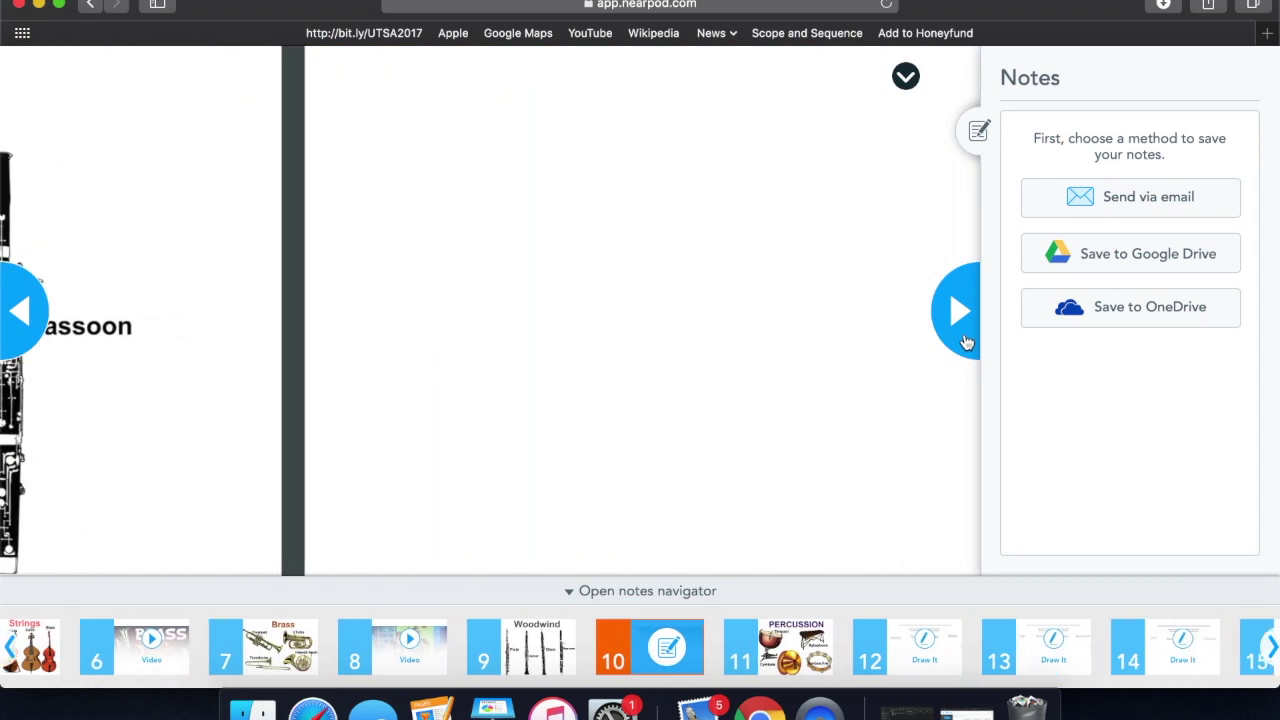
click(965, 343)
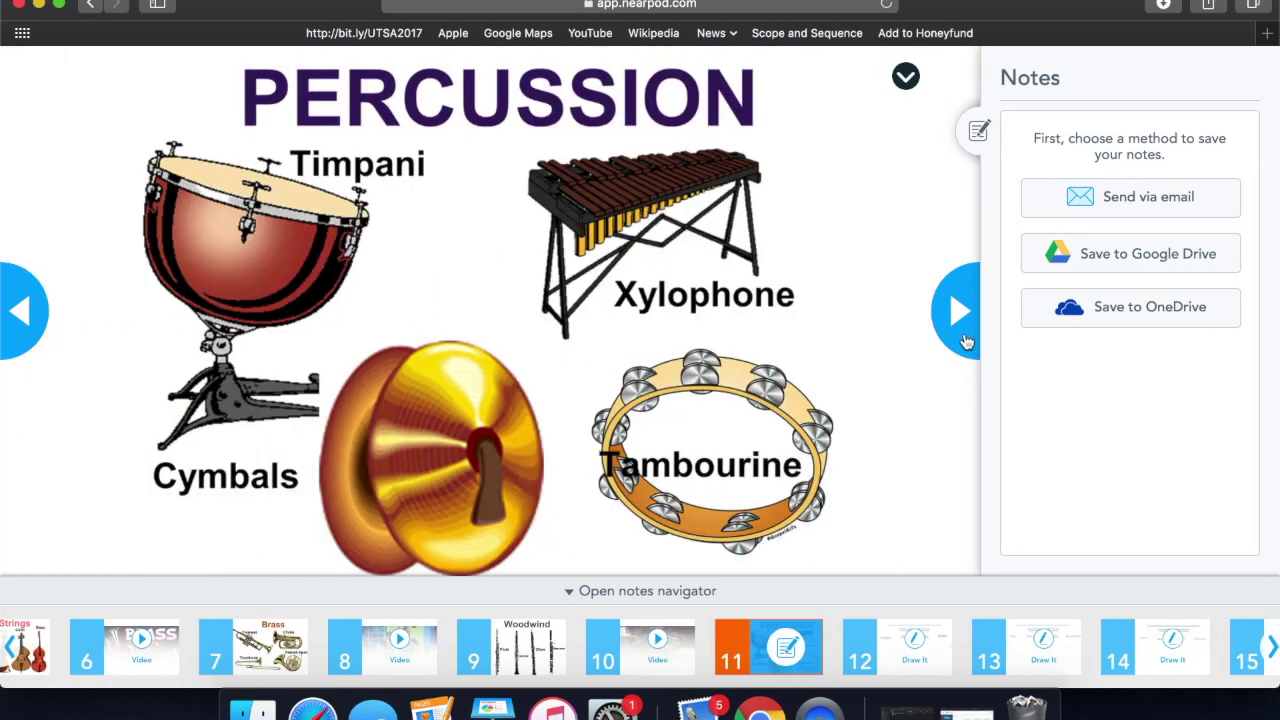
click(965, 343)
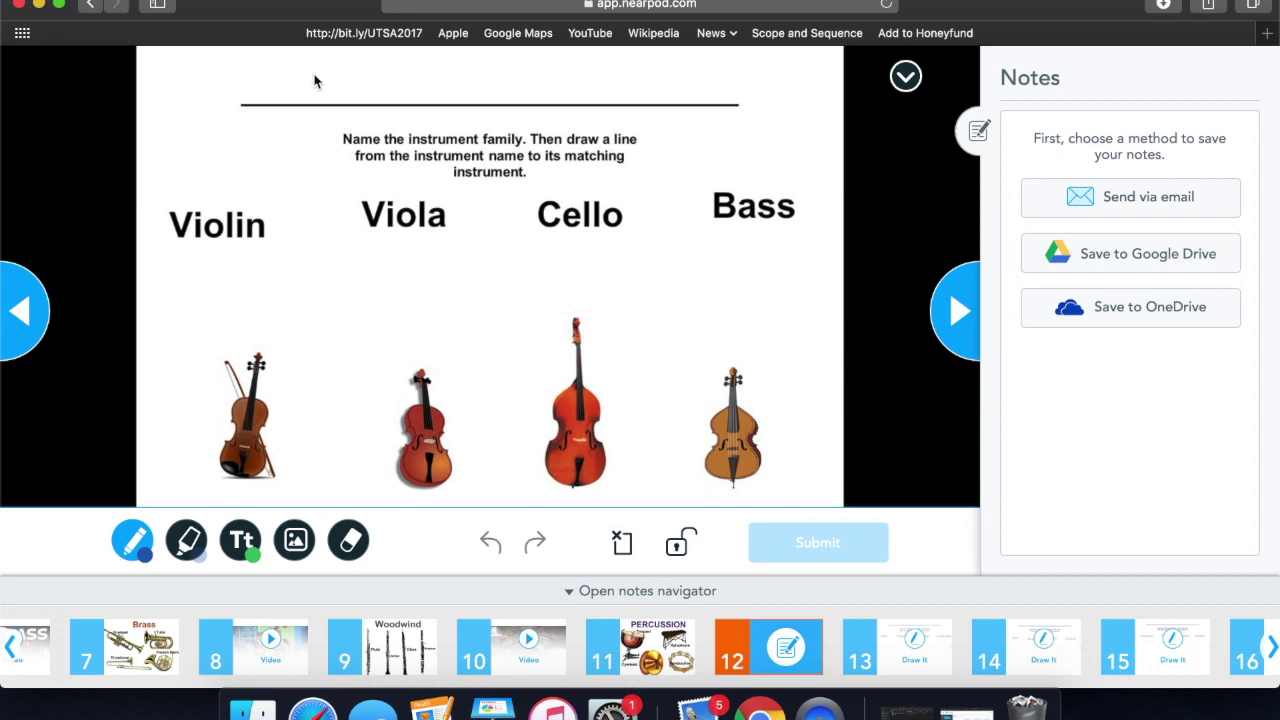
Step: Handwrite 'Name' at the top and place black text 'the instrument' beside it
mouse_move(325, 100)
mouse_down()
mouse_move(326, 74)
mouse_move(345, 96)
mouse_move(348, 68)
mouse_move(362, 98)
mouse_move(366, 86)
mouse_move(397, 100)
mouse_move(406, 78)
mouse_move(416, 106)
mouse_move(428, 102)
mouse_move(420, 85)
mouse_move(438, 96)
mouse_move(446, 86)
mouse_up()
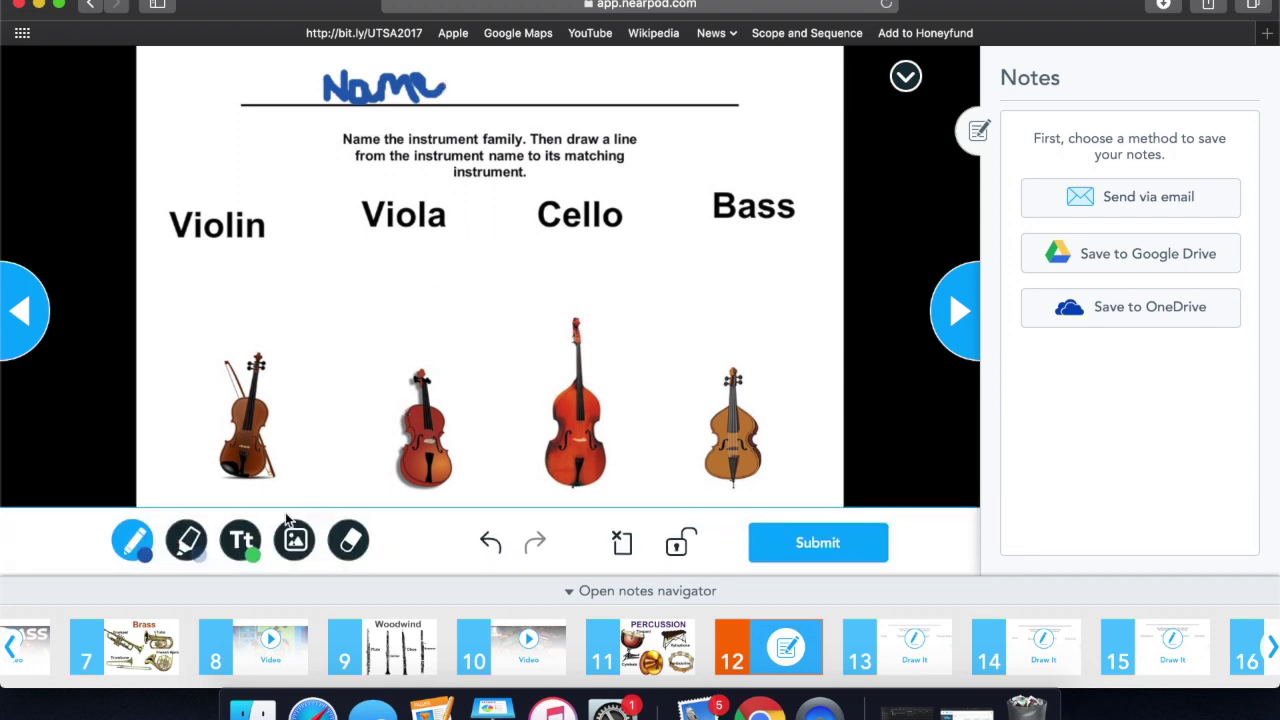
click(241, 541)
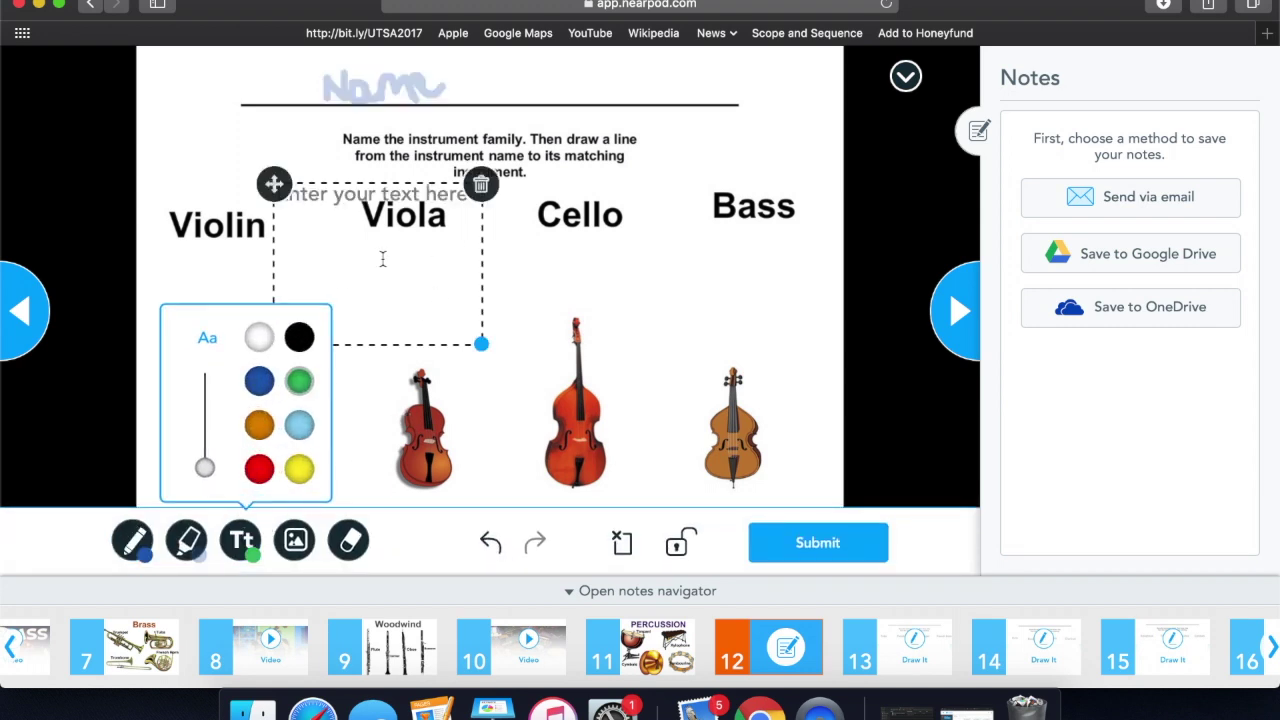
drag(274, 183, 478, 71)
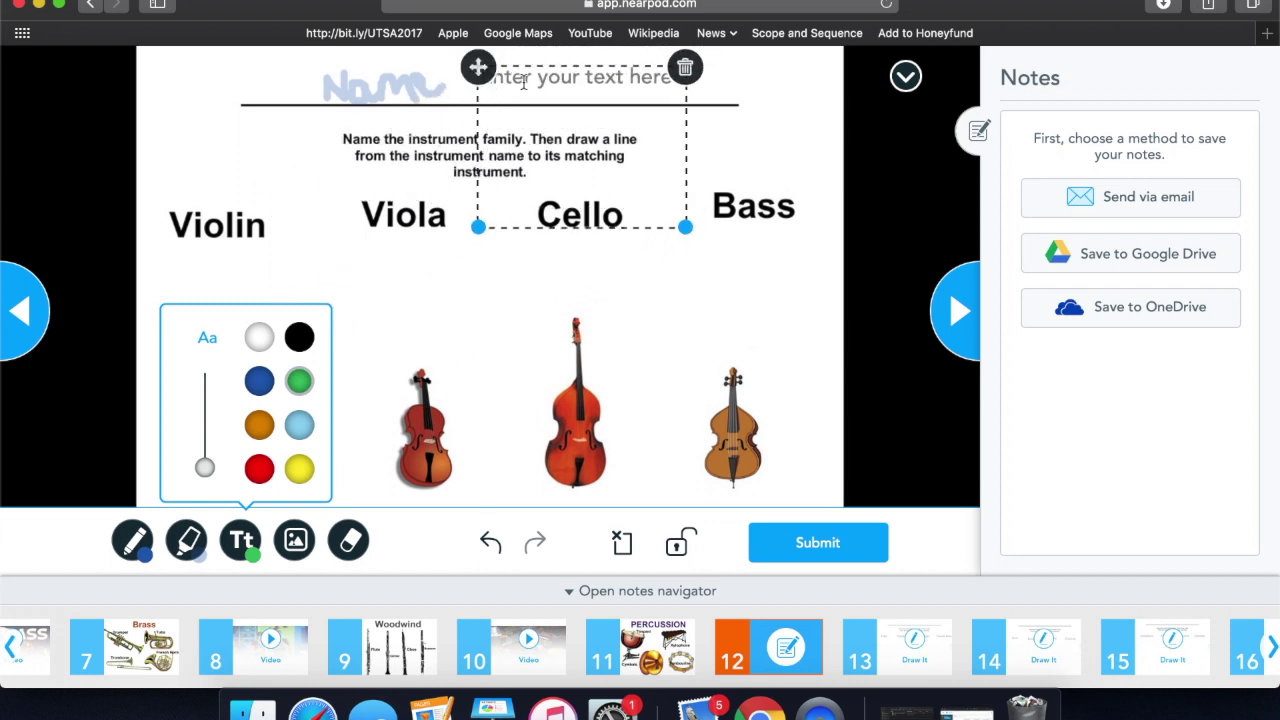
click(522, 83)
text(e)
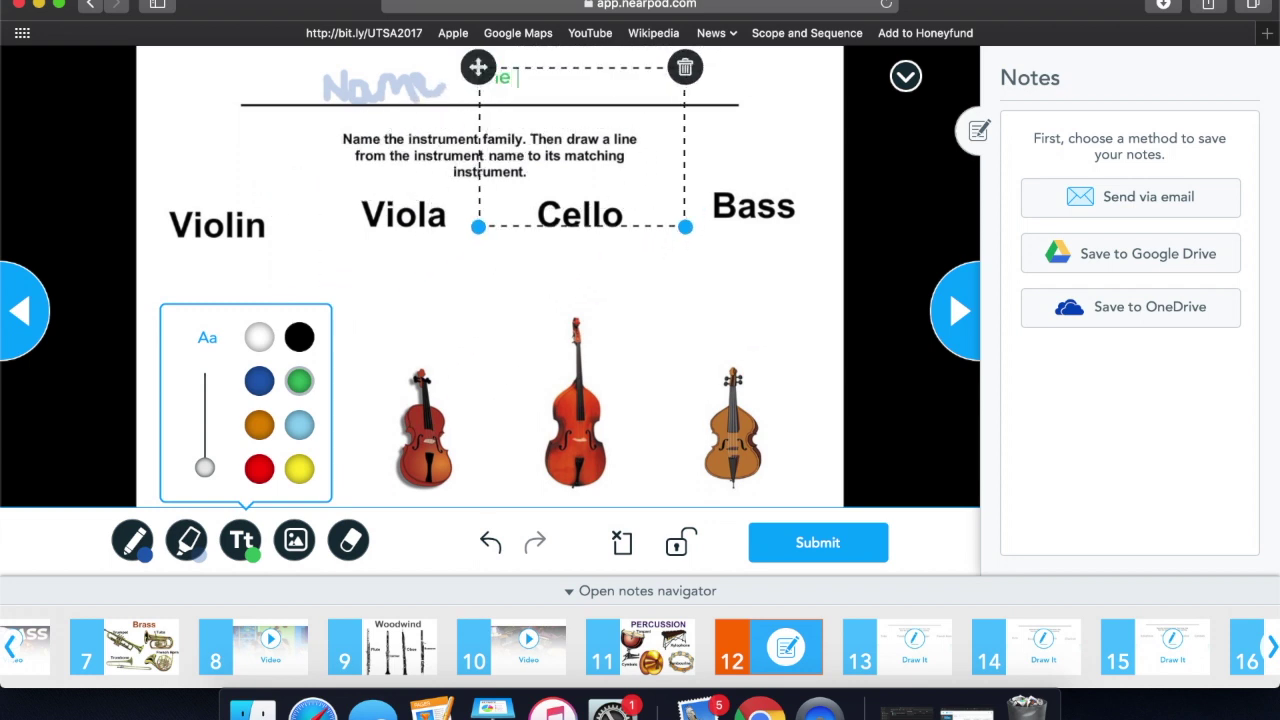
text( instrument)
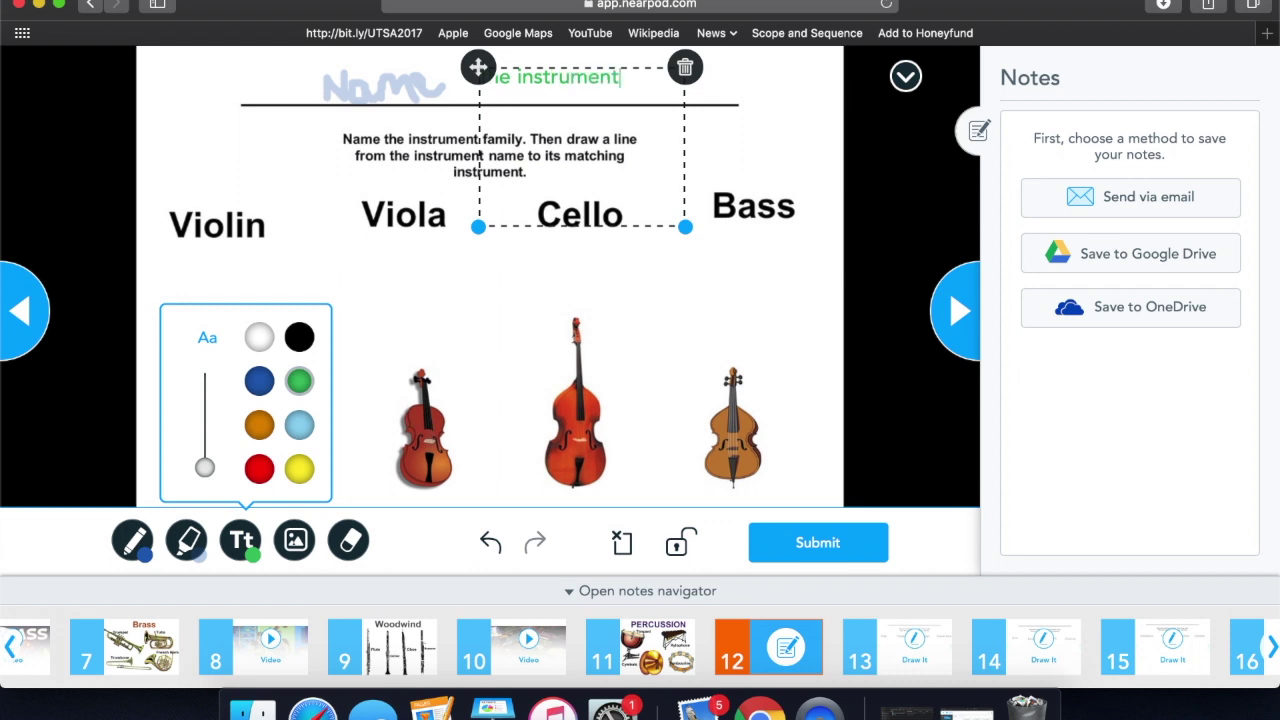
click(298, 336)
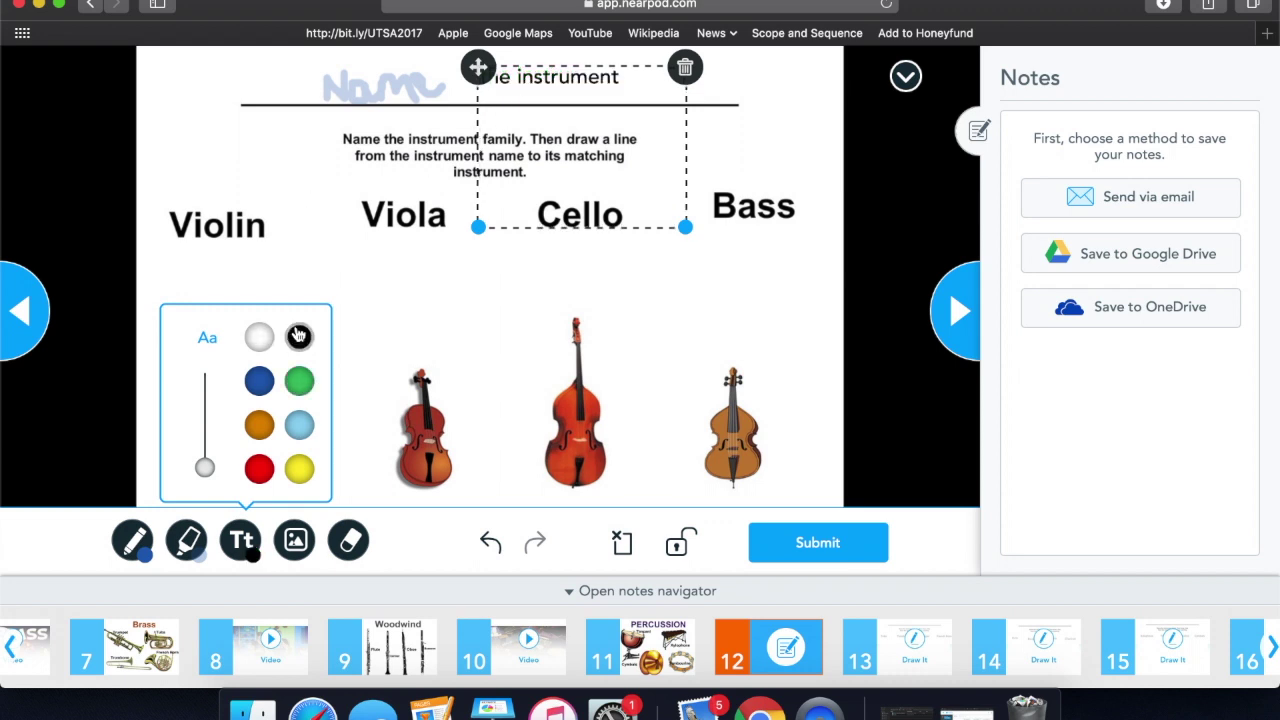
click(648, 90)
Step: Select the pen, then ask to clear all drawing from the strings slide
click(150, 537)
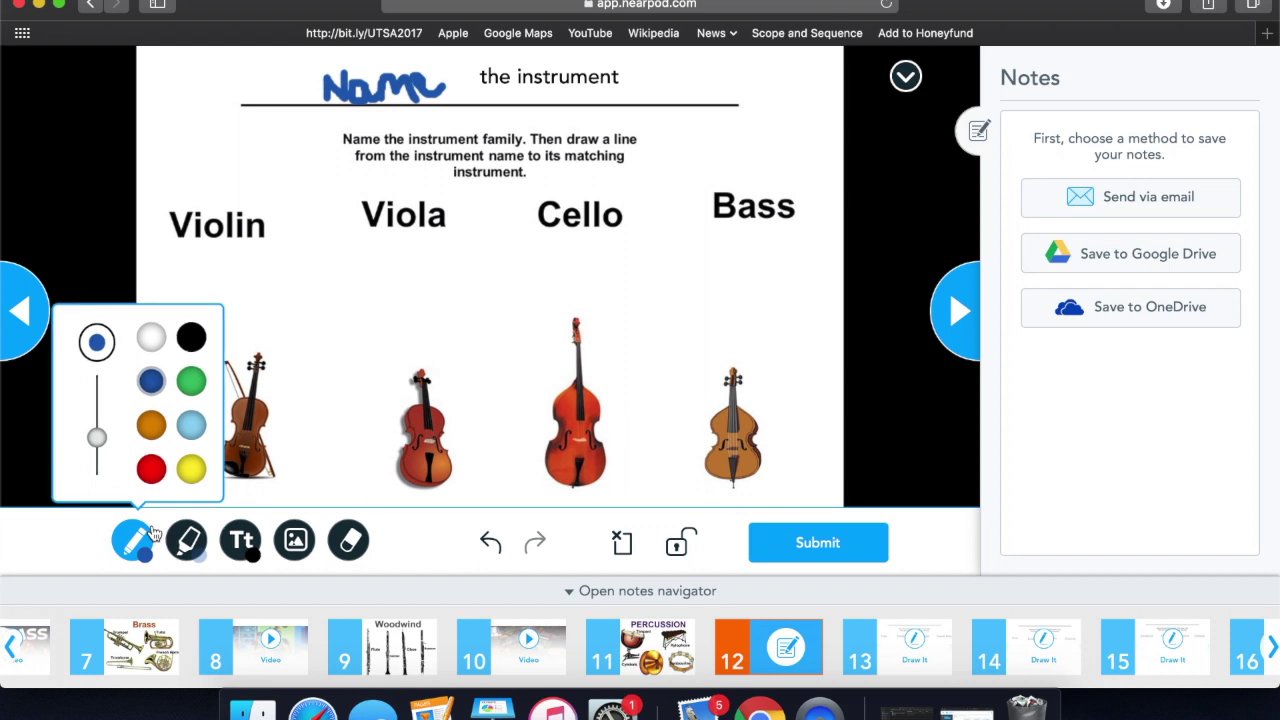
click(150, 537)
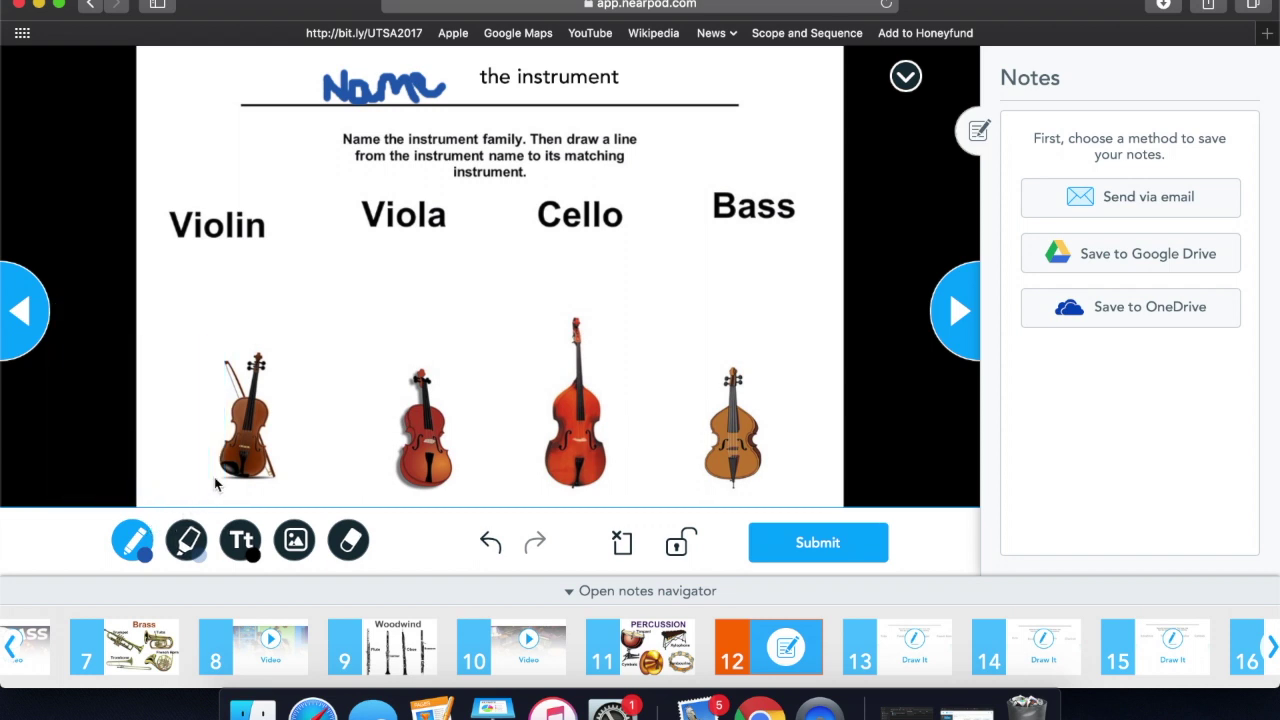
click(626, 543)
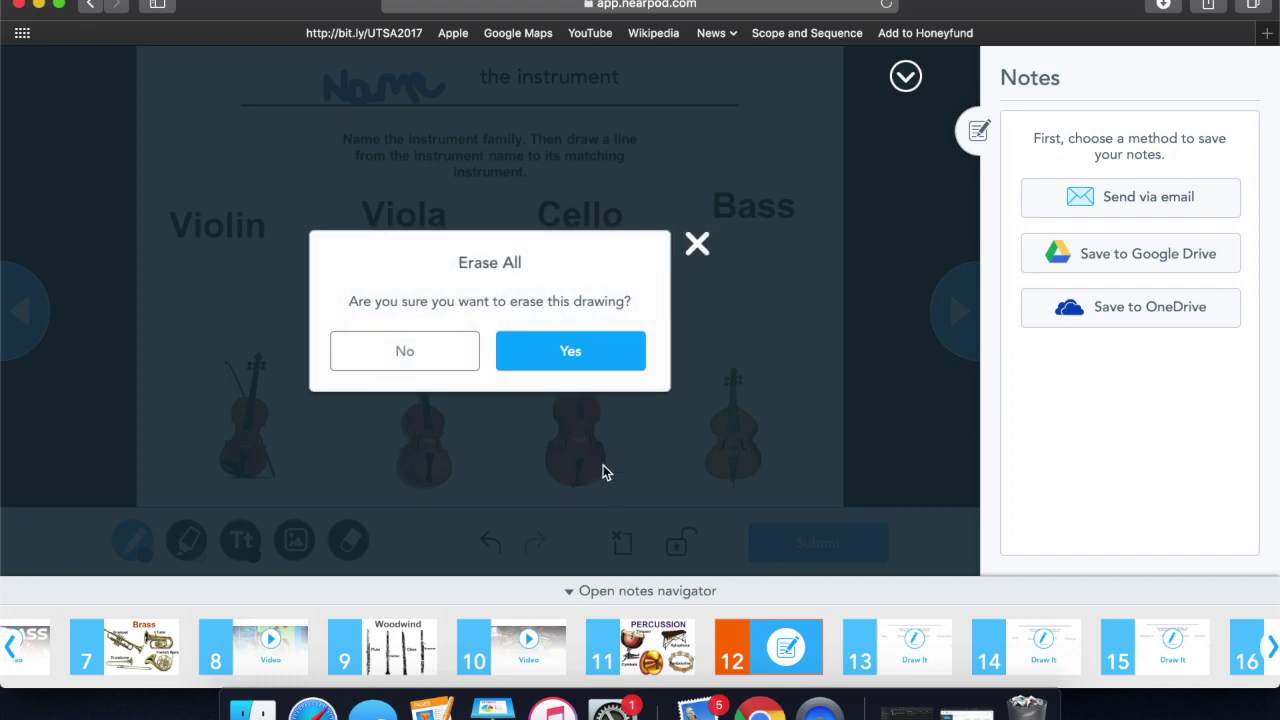
Step: Confirm Erase All, scribble a letter and erase it, then move to brass slide 13
click(577, 374)
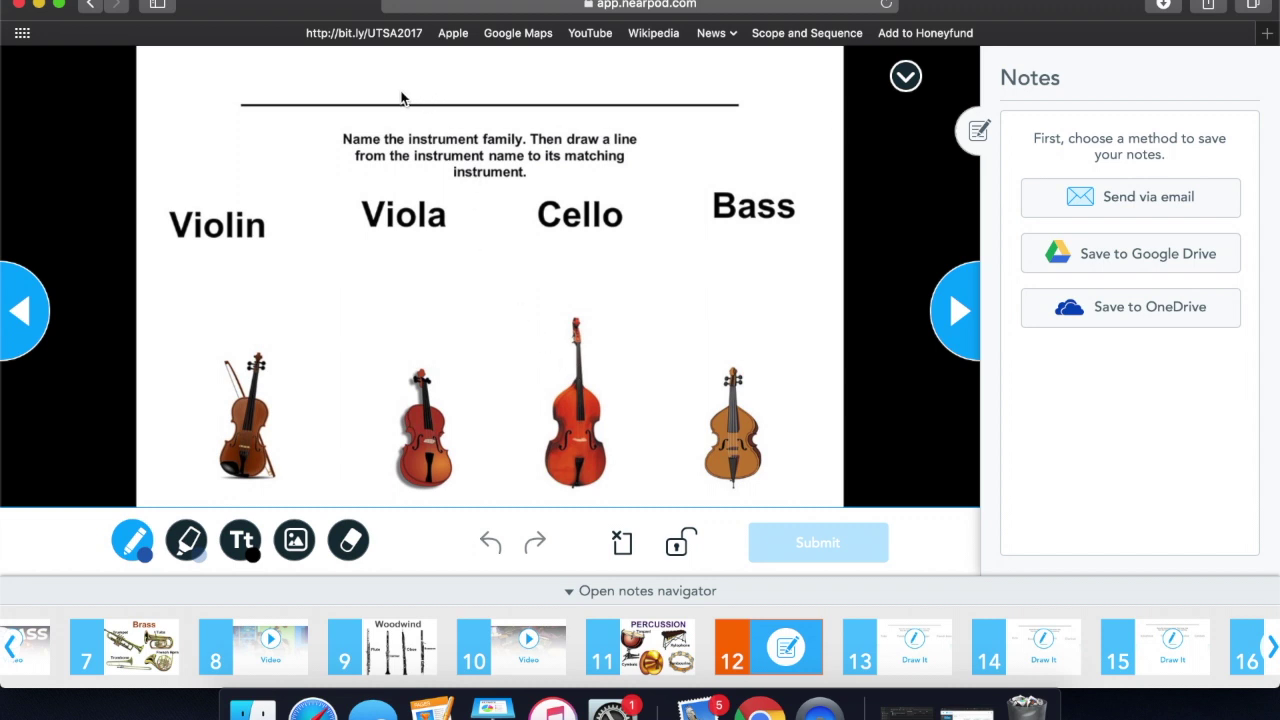
mouse_move(386, 68)
mouse_down()
mouse_move(390, 104)
mouse_move(420, 68)
mouse_move(442, 104)
mouse_move(445, 72)
mouse_move(438, 104)
mouse_move(444, 92)
mouse_move(455, 106)
mouse_move(521, 104)
mouse_move(510, 76)
mouse_move(503, 92)
mouse_move(529, 90)
mouse_move(530, 106)
mouse_move(555, 82)
mouse_move(557, 106)
mouse_up()
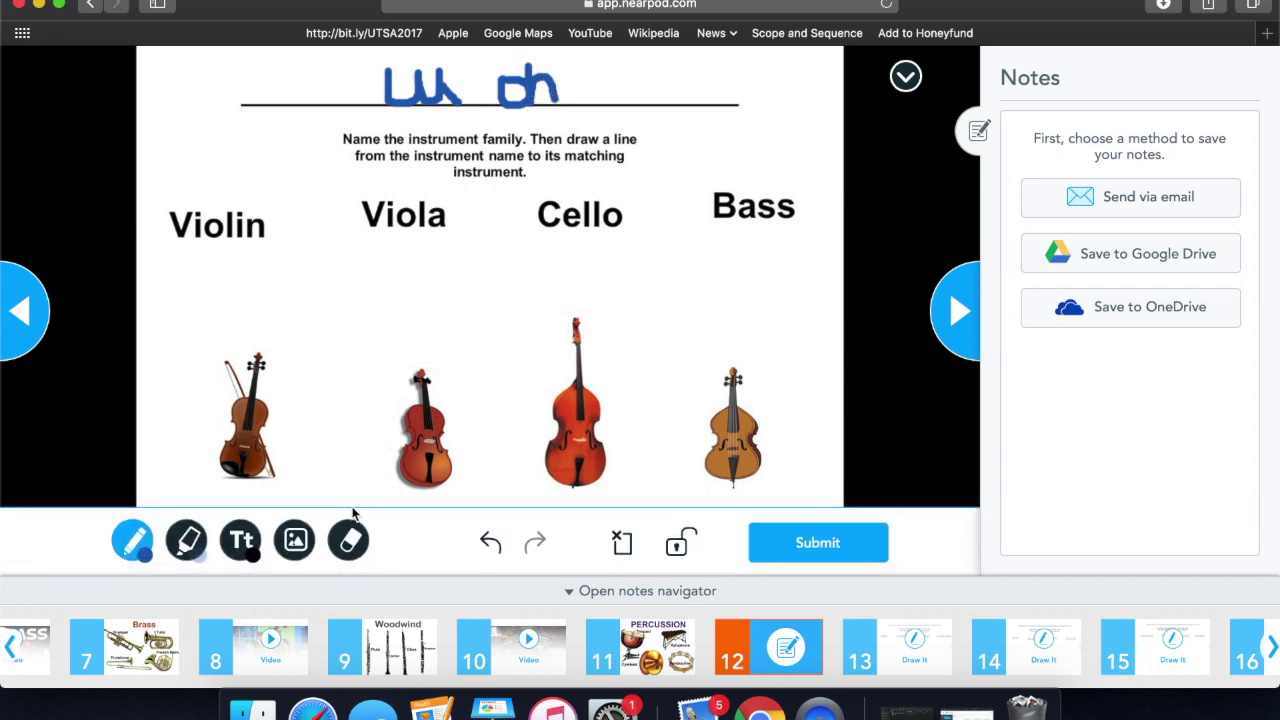
click(349, 560)
mouse_move(556, 100)
mouse_down()
mouse_move(418, 105)
mouse_move(540, 82)
mouse_move(342, 123)
mouse_move(535, 116)
mouse_move(510, 65)
mouse_move(484, 97)
mouse_move(494, 89)
mouse_move(343, 96)
mouse_move(414, 77)
mouse_move(471, 87)
mouse_move(483, 66)
mouse_move(411, 84)
mouse_up()
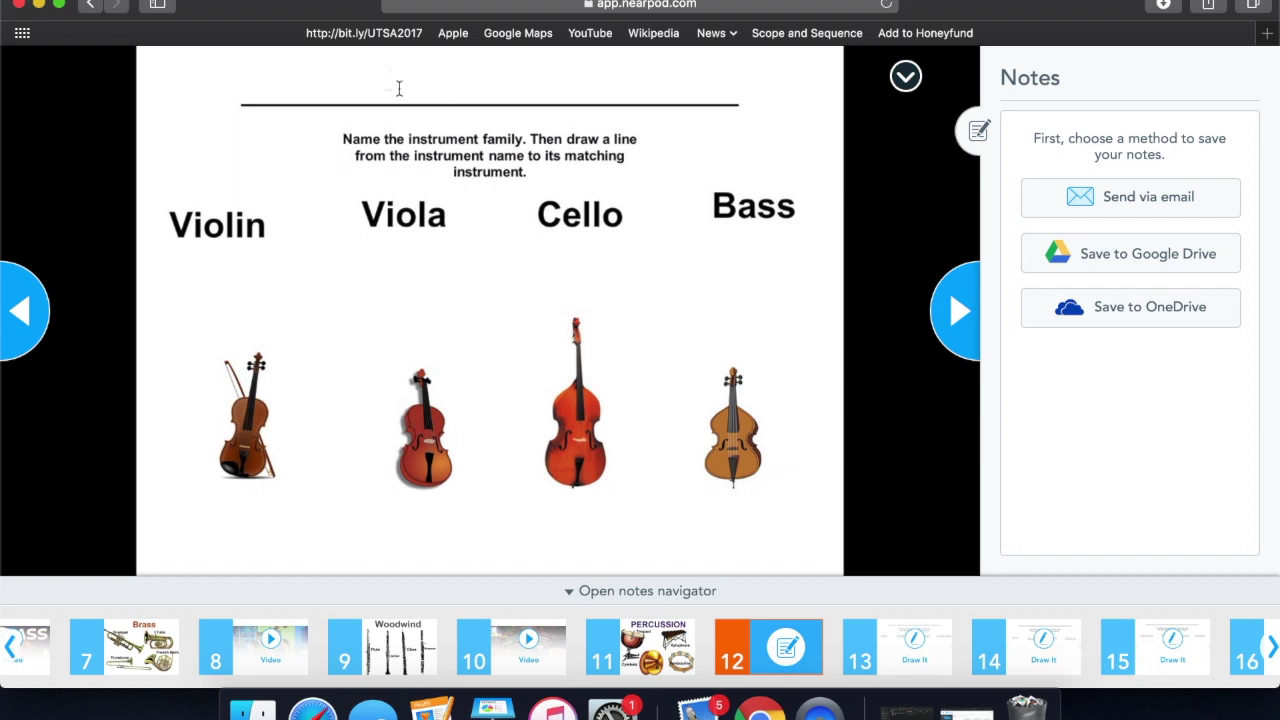
click(961, 310)
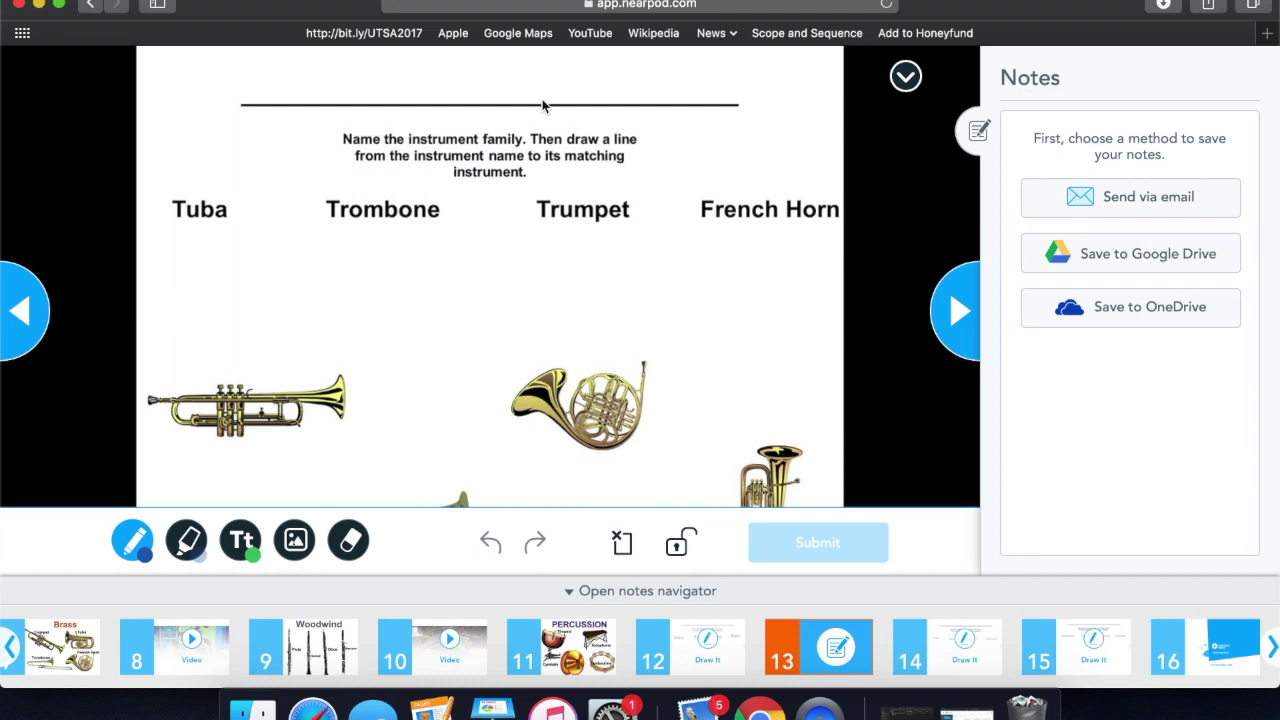
Step: Add the text heading 'Name the instrument family' above the brass slide's top line
click(240, 540)
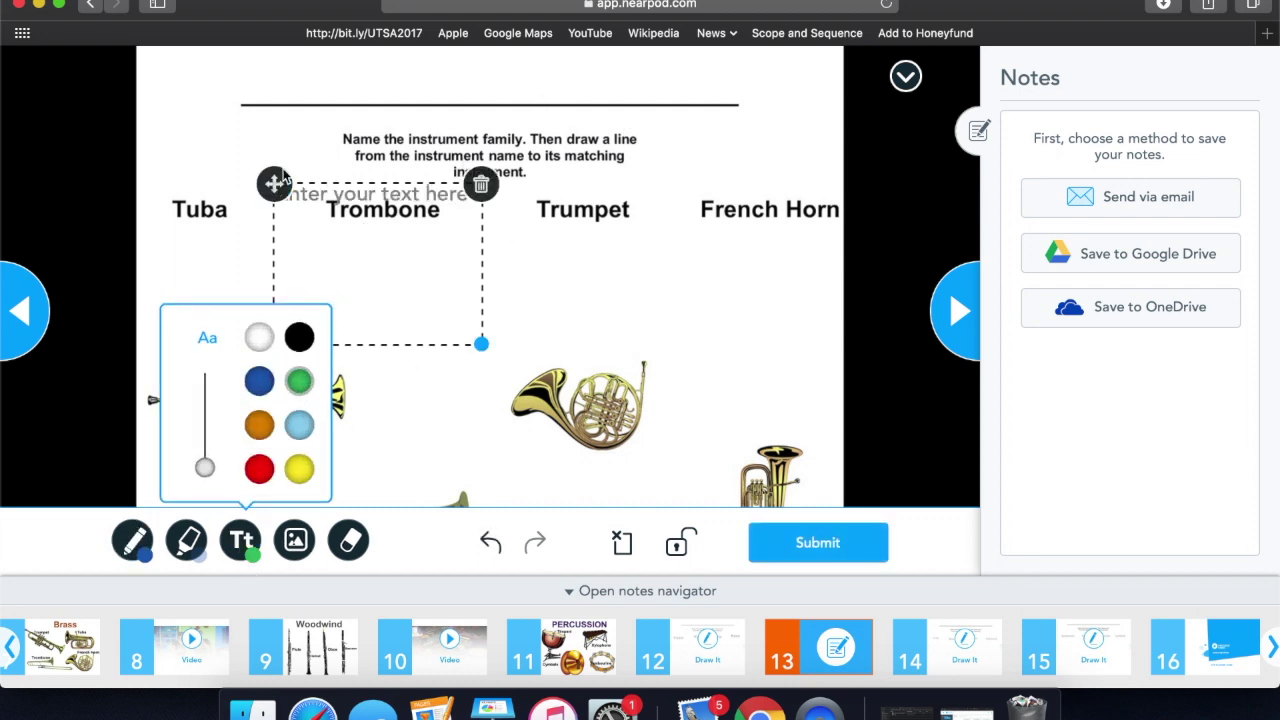
drag(284, 178, 417, 57)
text(Name the instru)
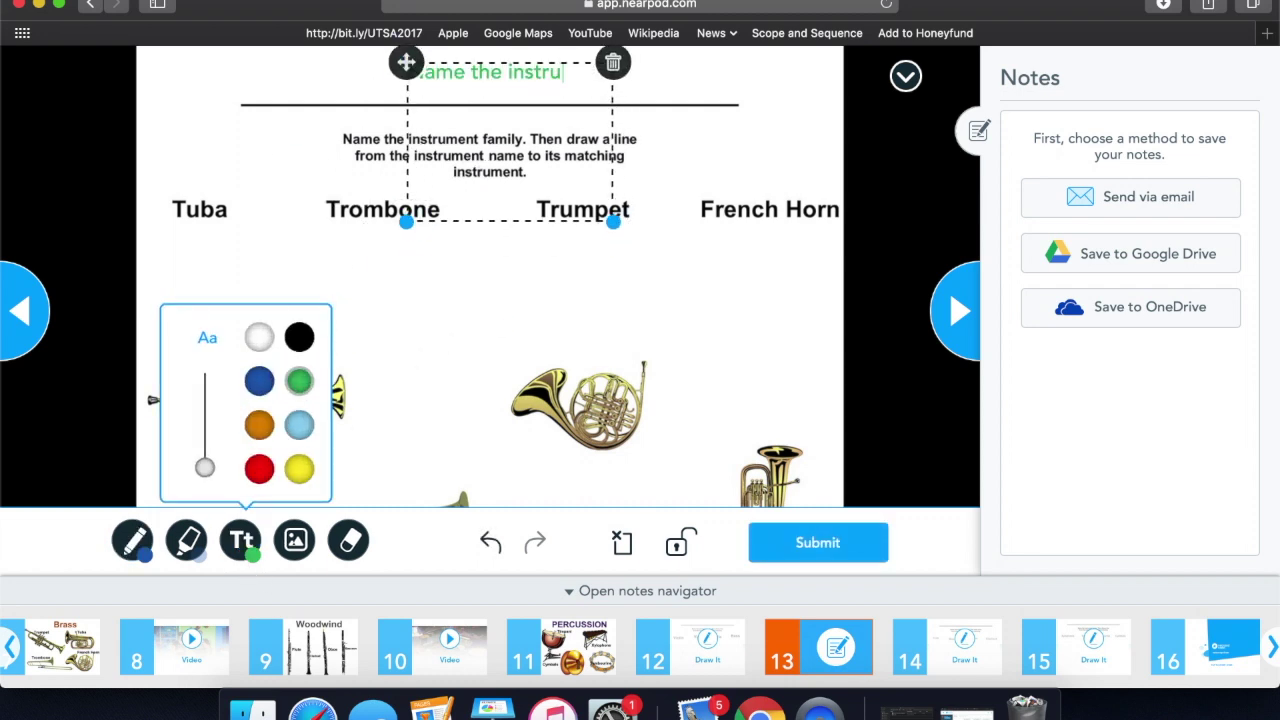
text(ment family an)
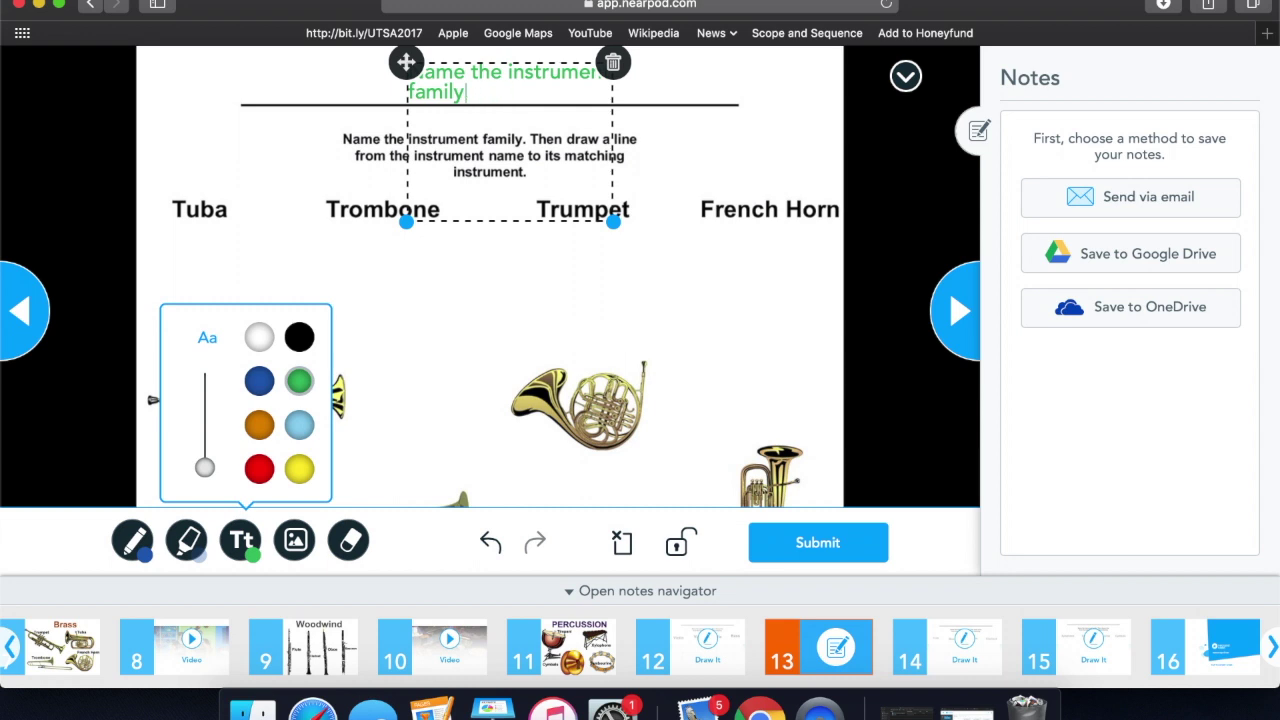
Step: Draw blue pen lines matching Tuba, Trombone, Trumpet and French Horn, then submit the slide
click(132, 540)
mouse_move(395, 228)
mouse_down()
mouse_move(500, 268)
mouse_move(597, 222)
mouse_move(411, 316)
mouse_move(205, 222)
mouse_up()
mouse_move(770, 220)
mouse_down()
mouse_move(562, 228)
mouse_move(550, 213)
mouse_up()
mouse_move(205, 222)
mouse_down()
mouse_move(226, 240)
mouse_move(529, 280)
mouse_move(803, 220)
mouse_up()
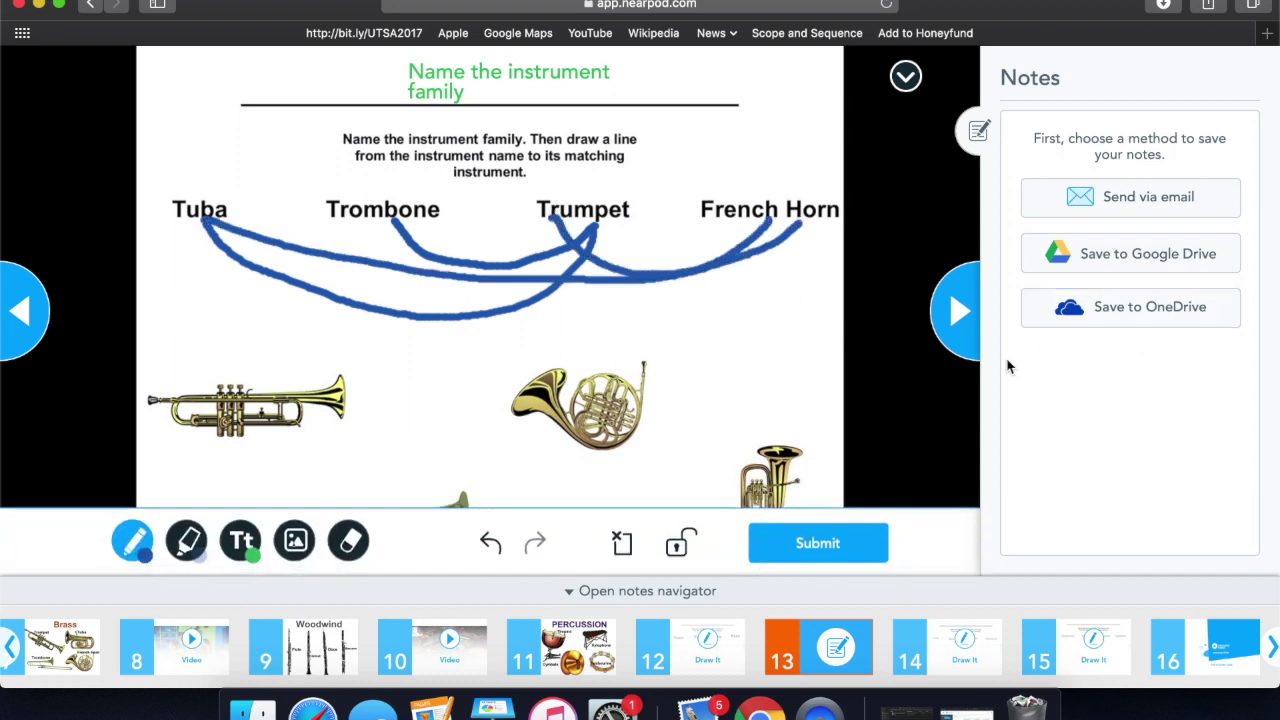
click(808, 545)
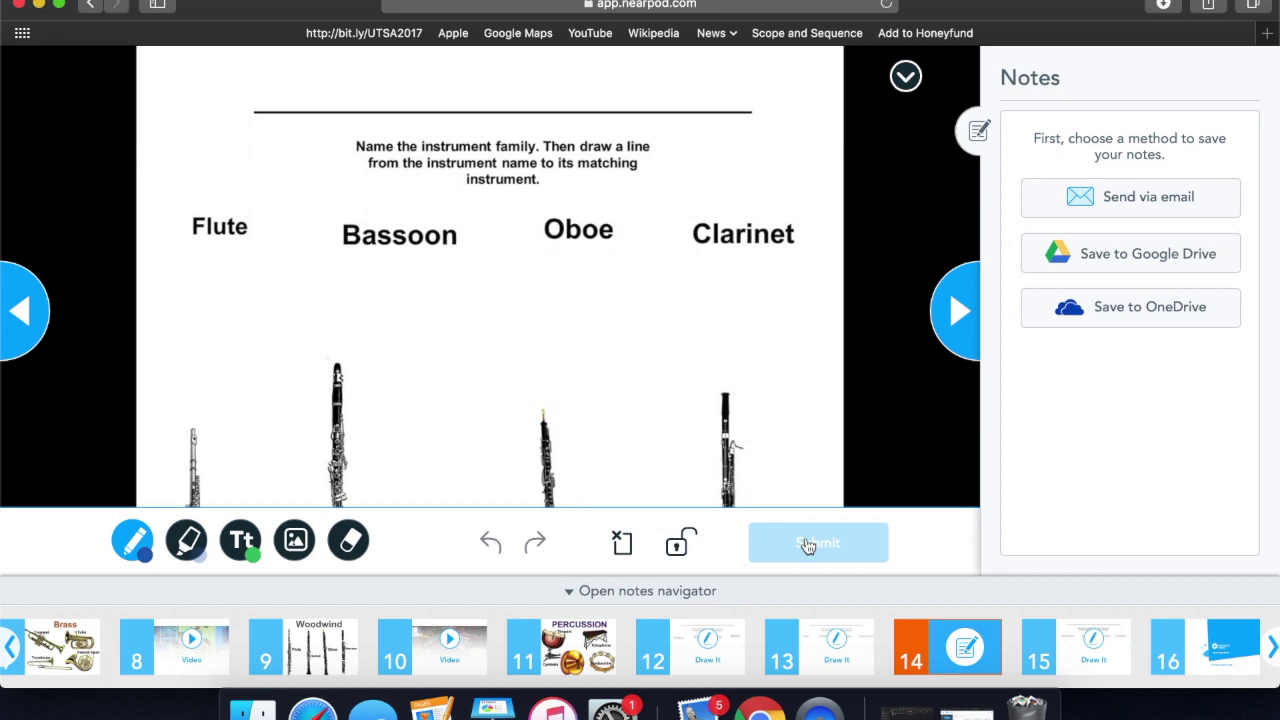
Step: Go to percussion slide 15, hide Notes, and exit the lesson from the top-right menu
click(972, 306)
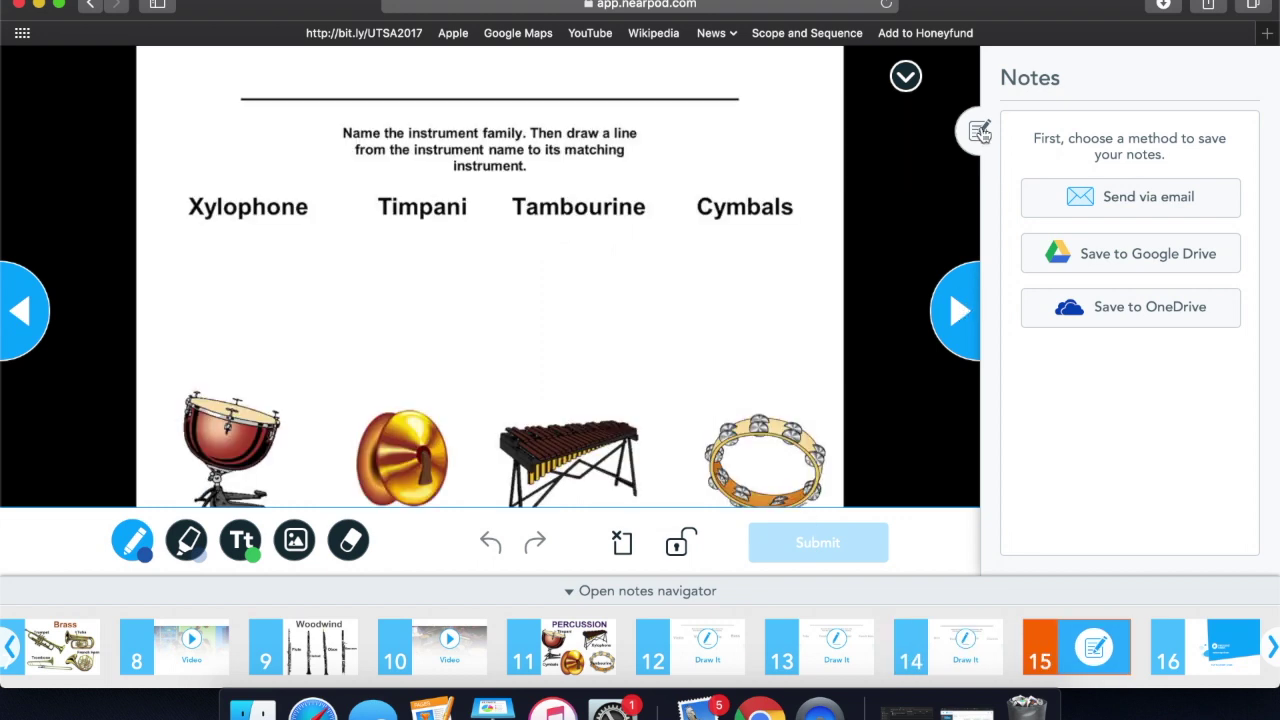
click(982, 137)
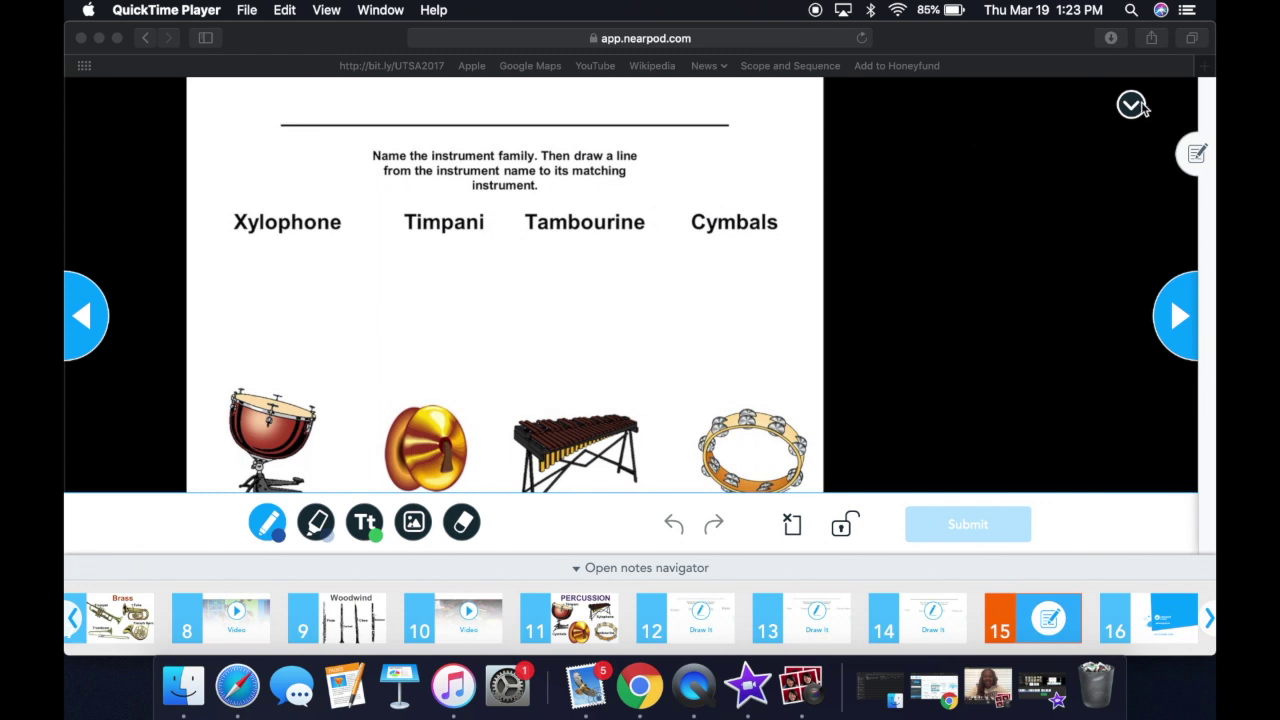
click(1138, 107)
click(1135, 104)
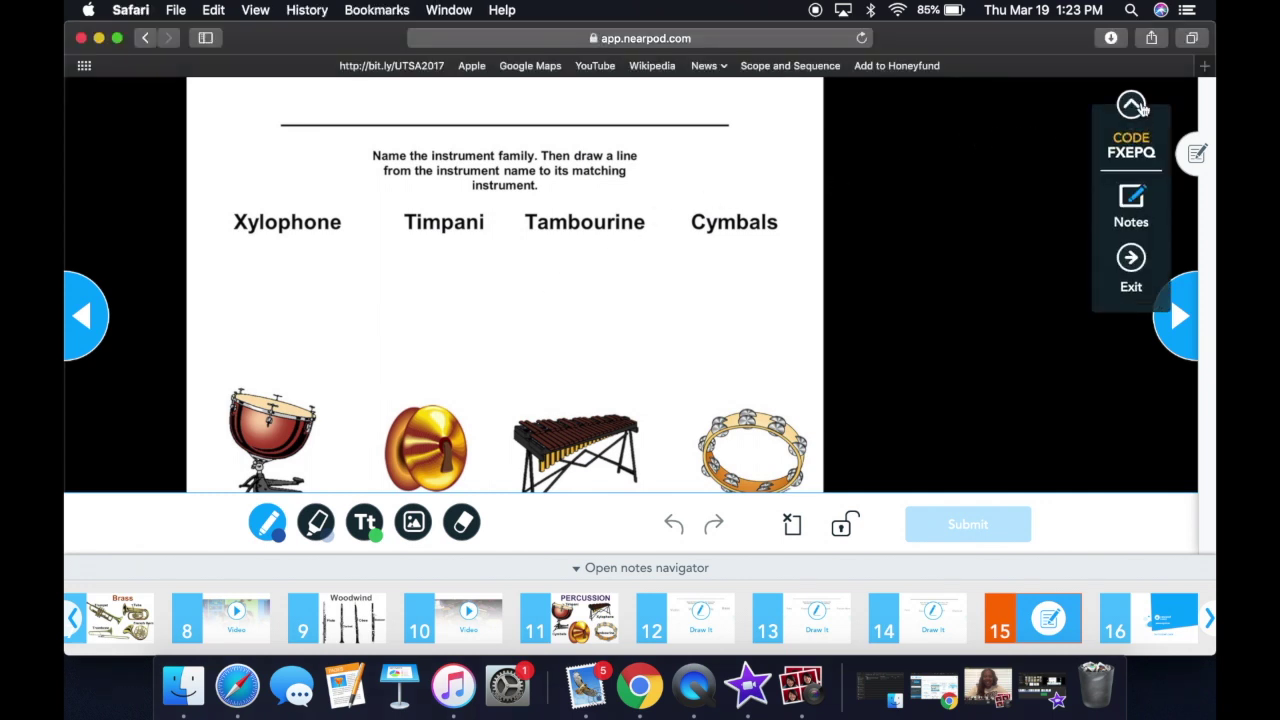
click(1137, 268)
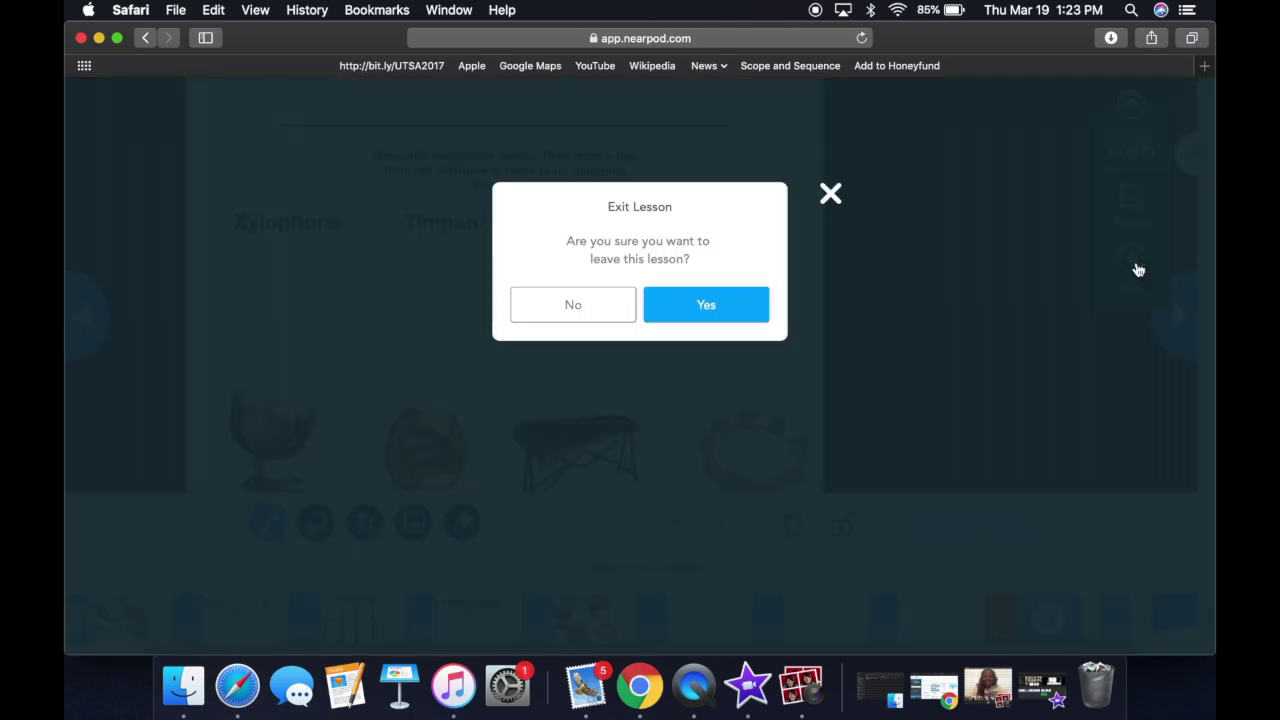
click(734, 308)
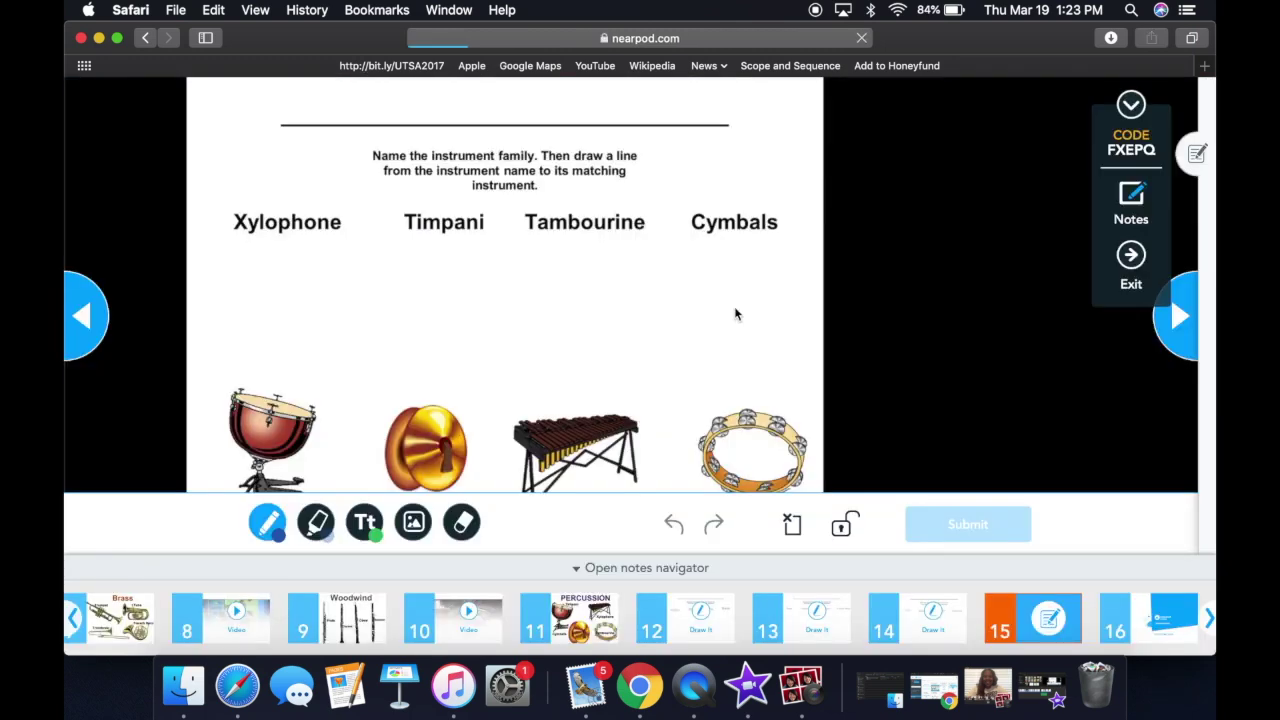